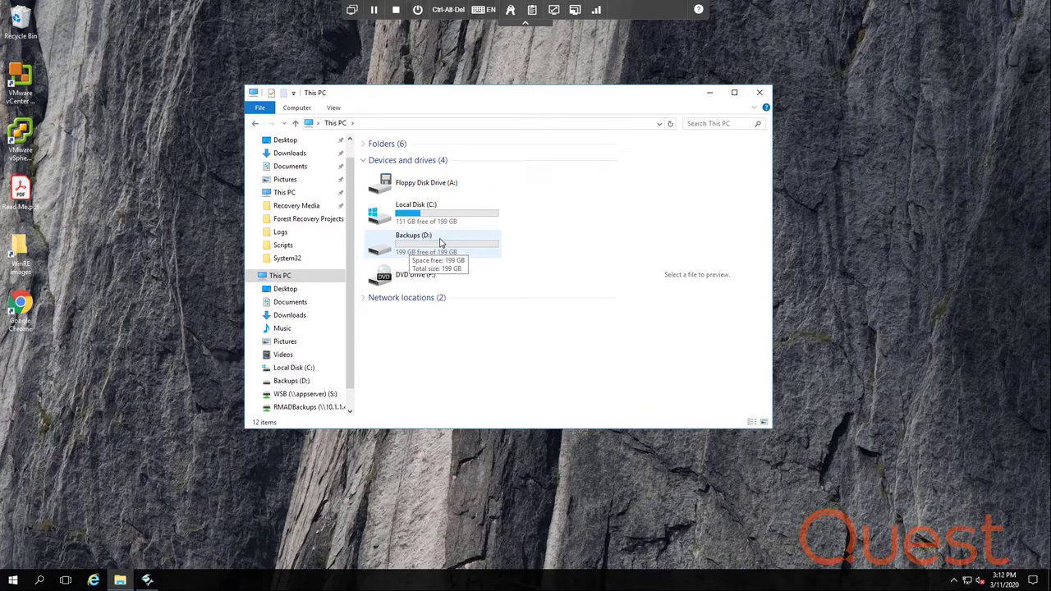
Open the Backups (D:) drive in File Explorer to see its RMADBackups folder
double_click(424, 245)
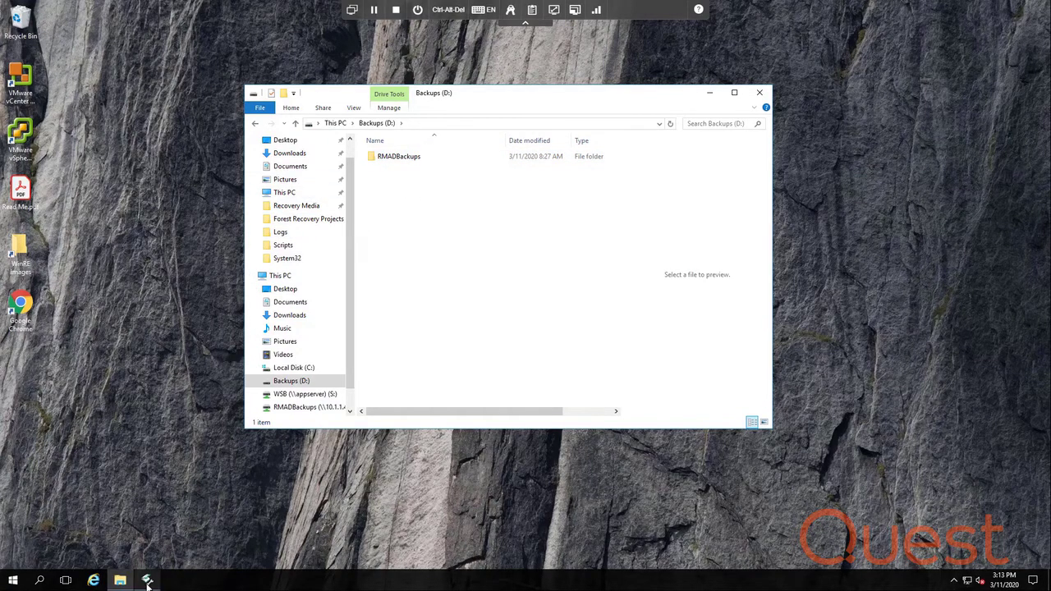
Open the global settings from the Recovery Manager root node's actions
click(147, 579)
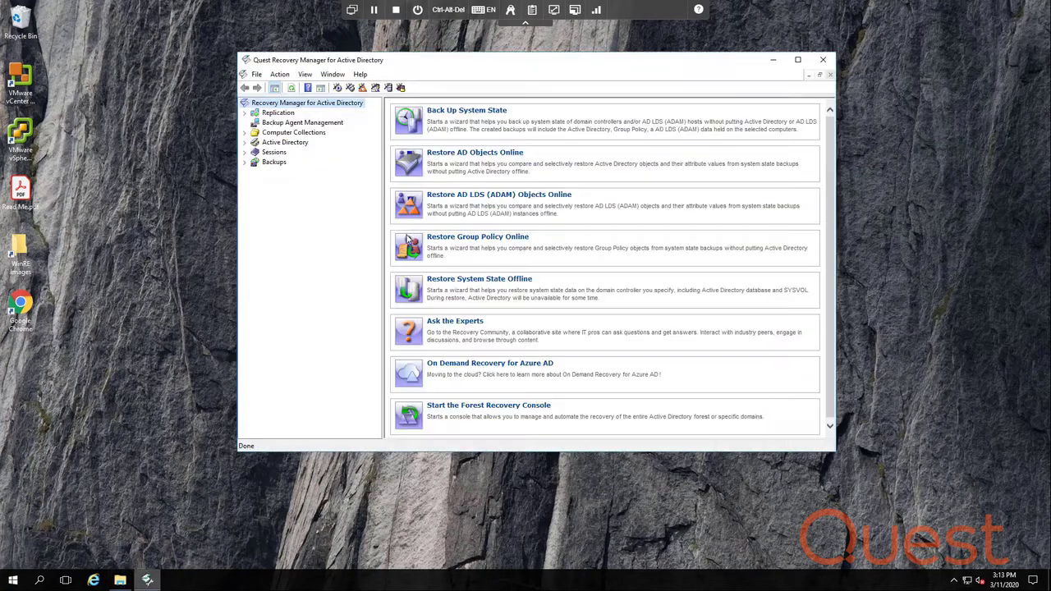
right_click(351, 104)
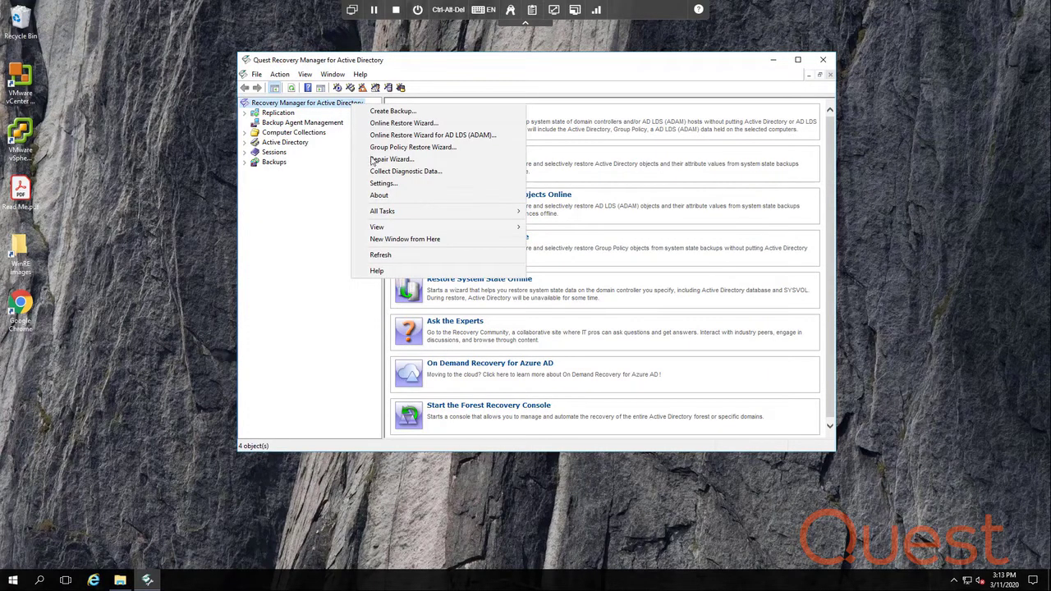
click(385, 185)
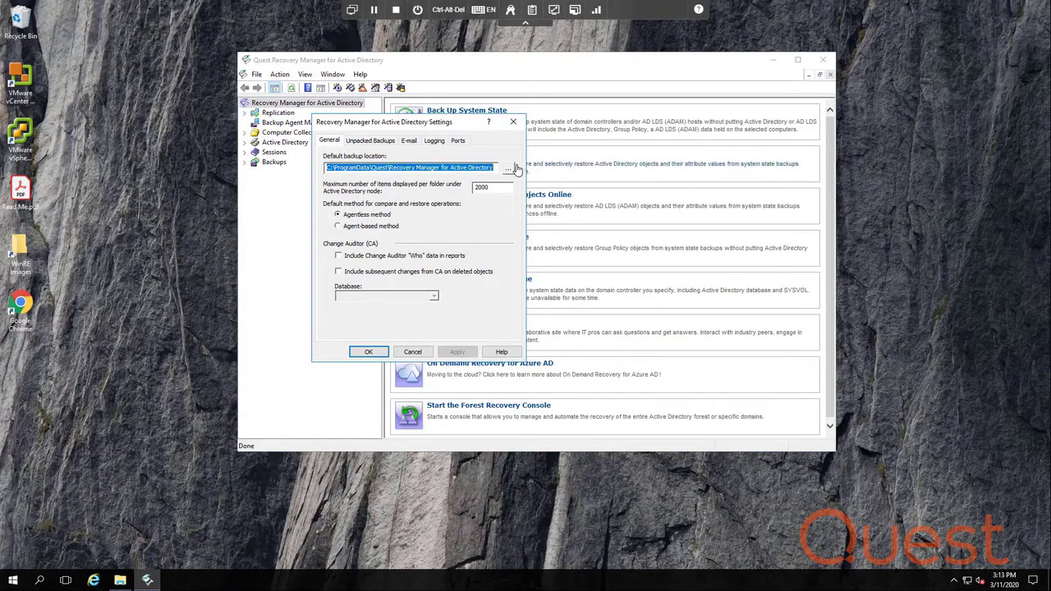
Browse and set the default backup location to D:\RMADBackups
click(507, 169)
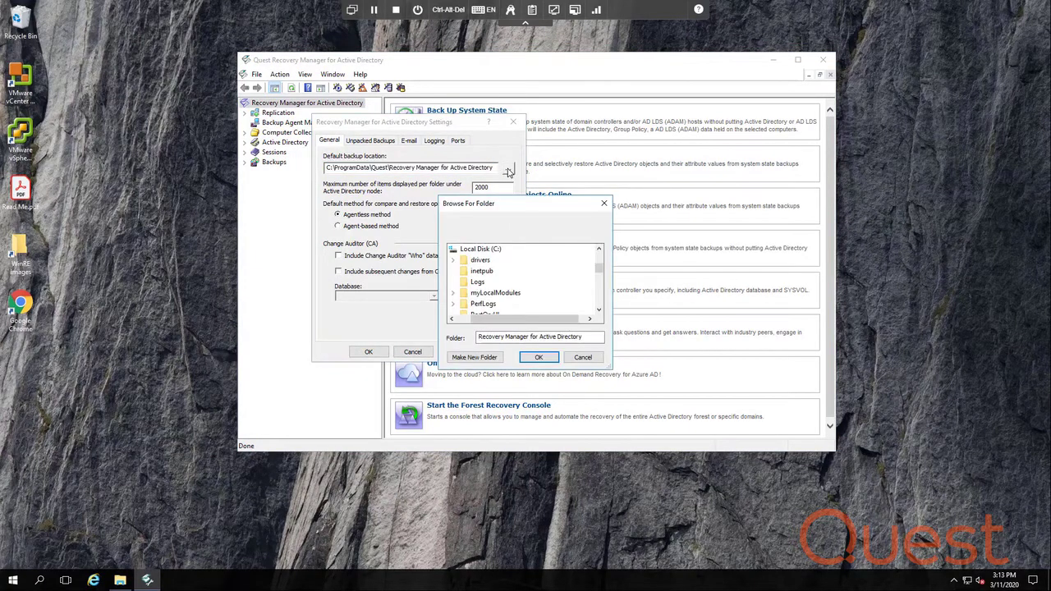
click(462, 319)
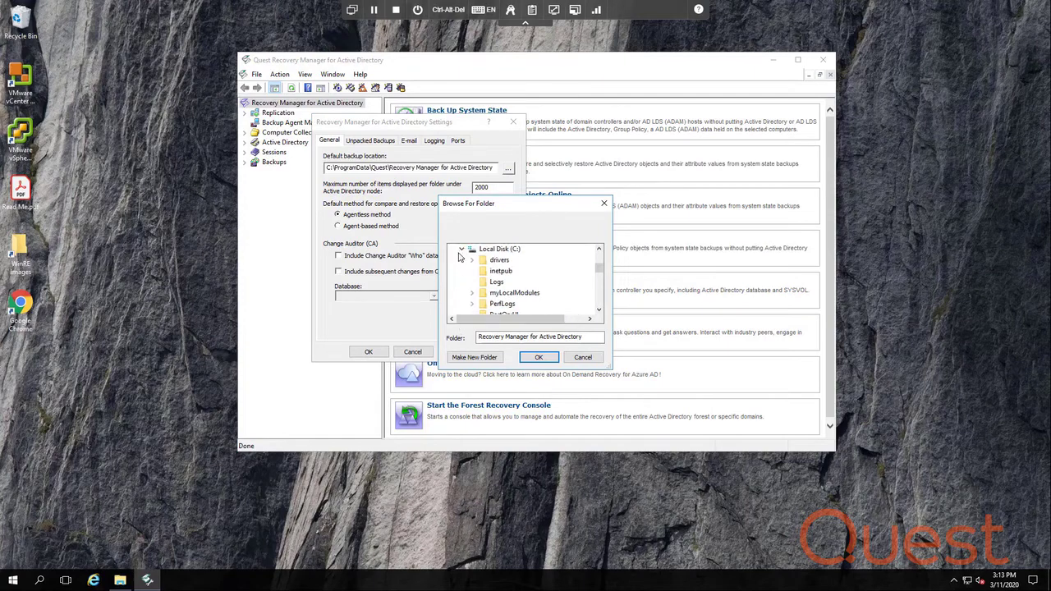
click(461, 248)
click(472, 271)
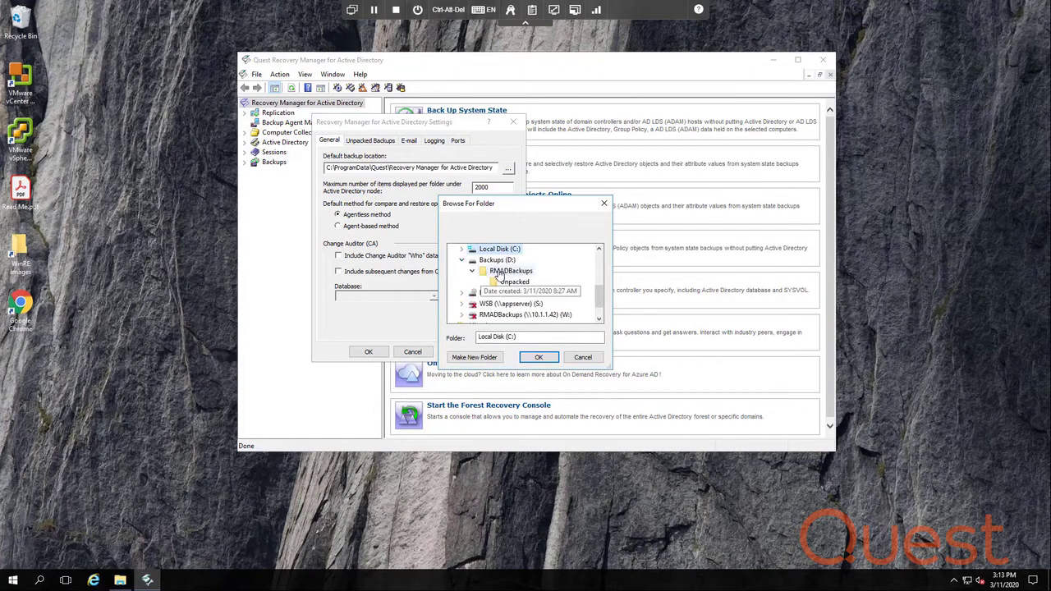
click(509, 271)
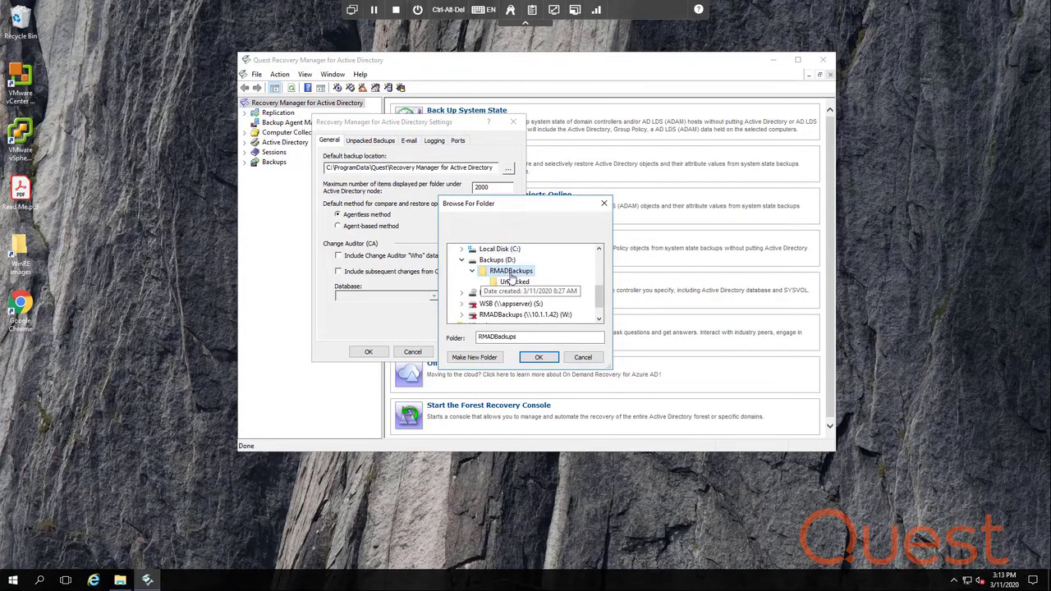
click(537, 358)
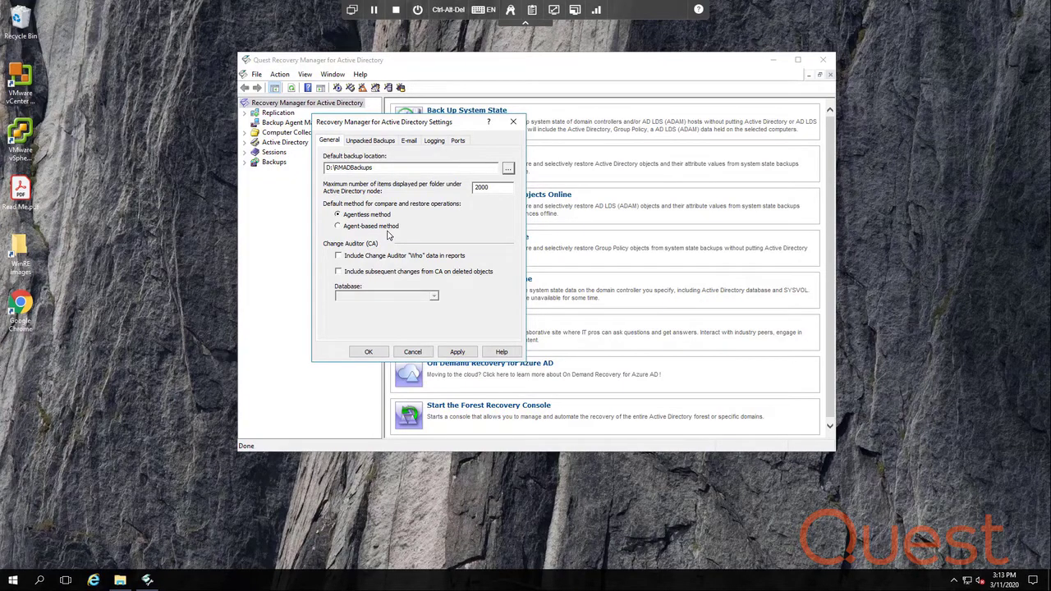
Set the unpacked backups folder to D:\RMADBackups\Unpacked on the Unpacked Backups page
click(371, 141)
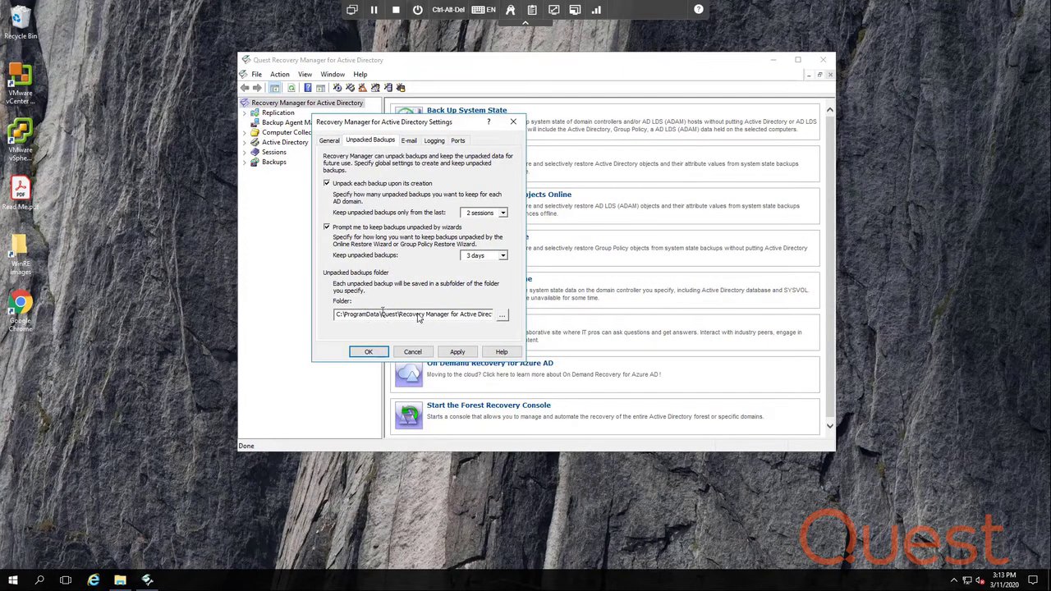
click(502, 315)
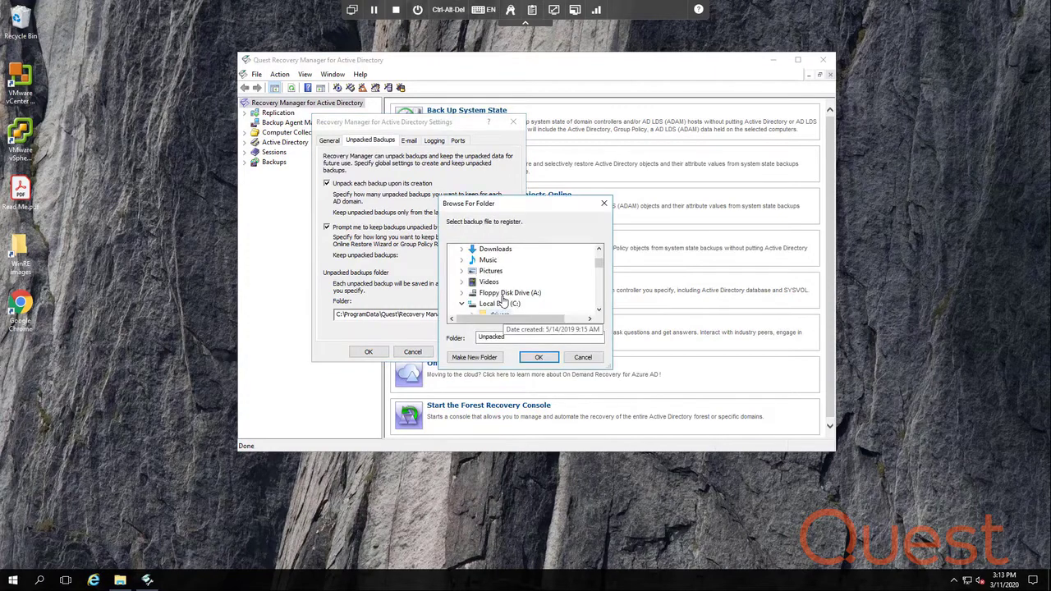
click(461, 303)
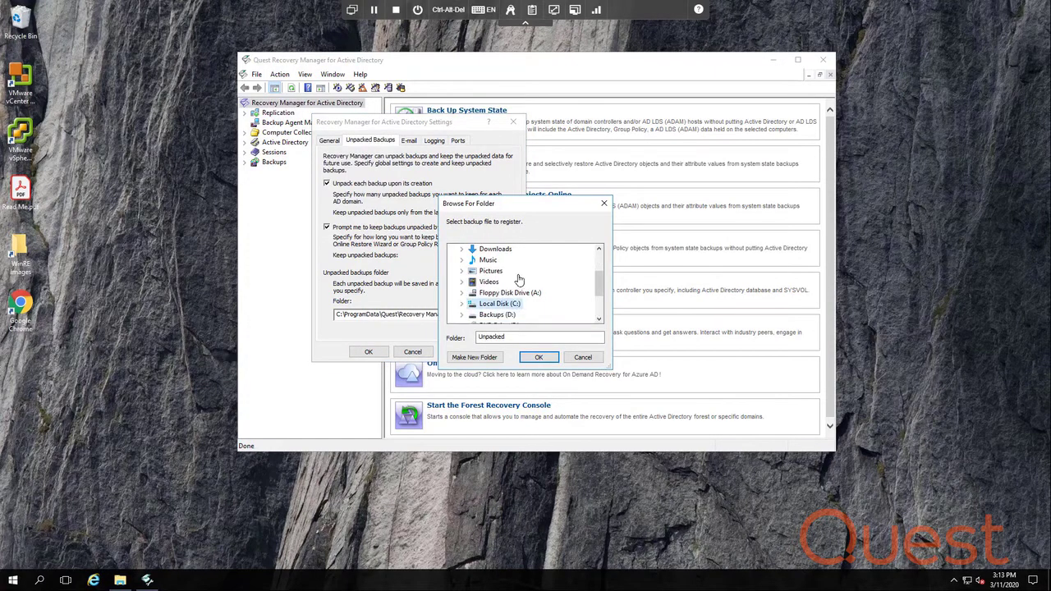
click(497, 303)
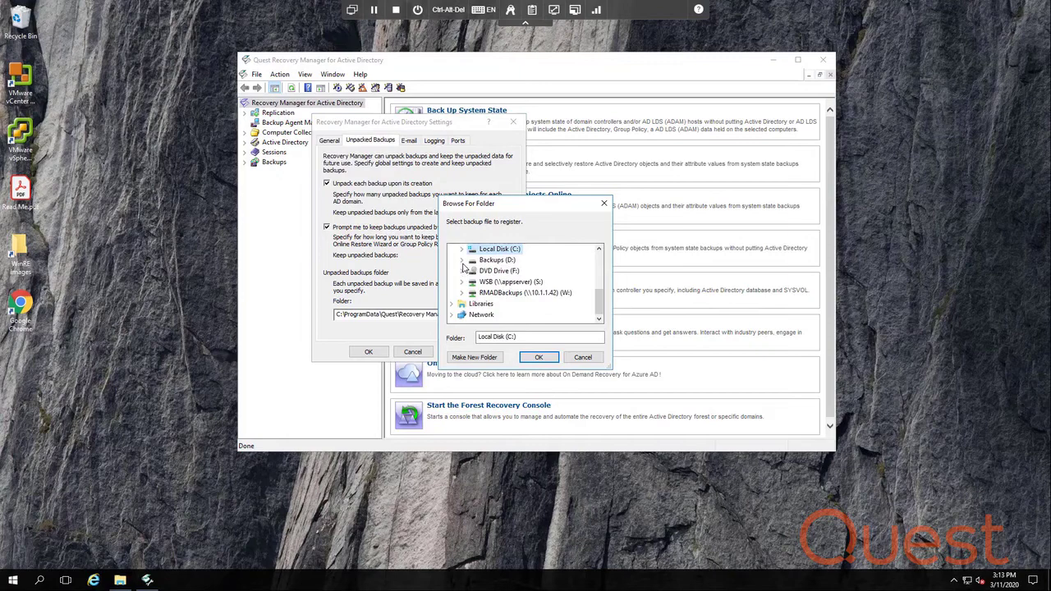
click(460, 259)
click(526, 283)
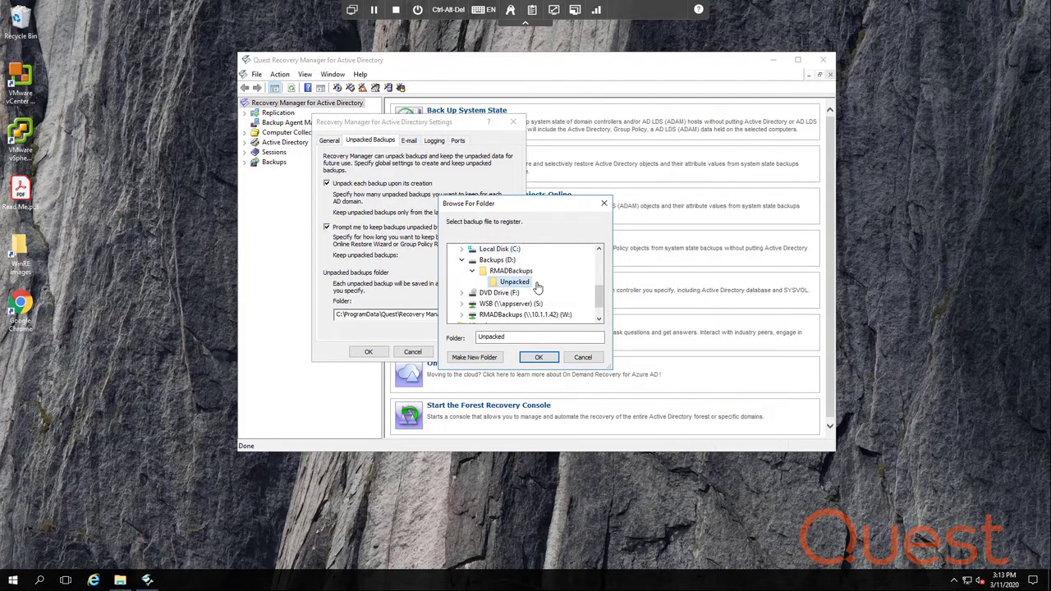
click(537, 359)
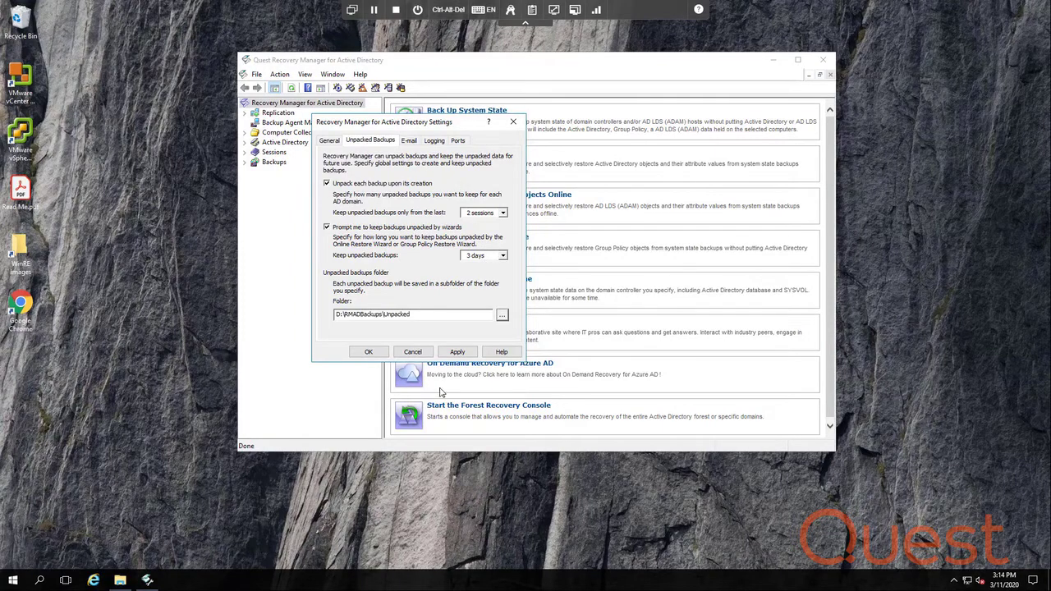
Close the settings and create a new computer collection named Test
click(368, 351)
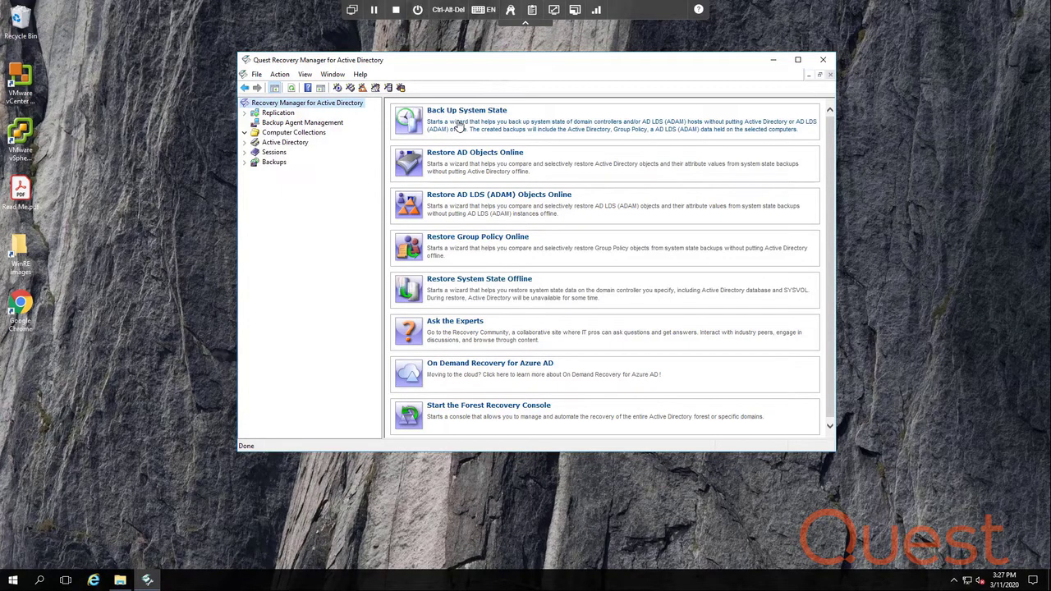
right_click(316, 134)
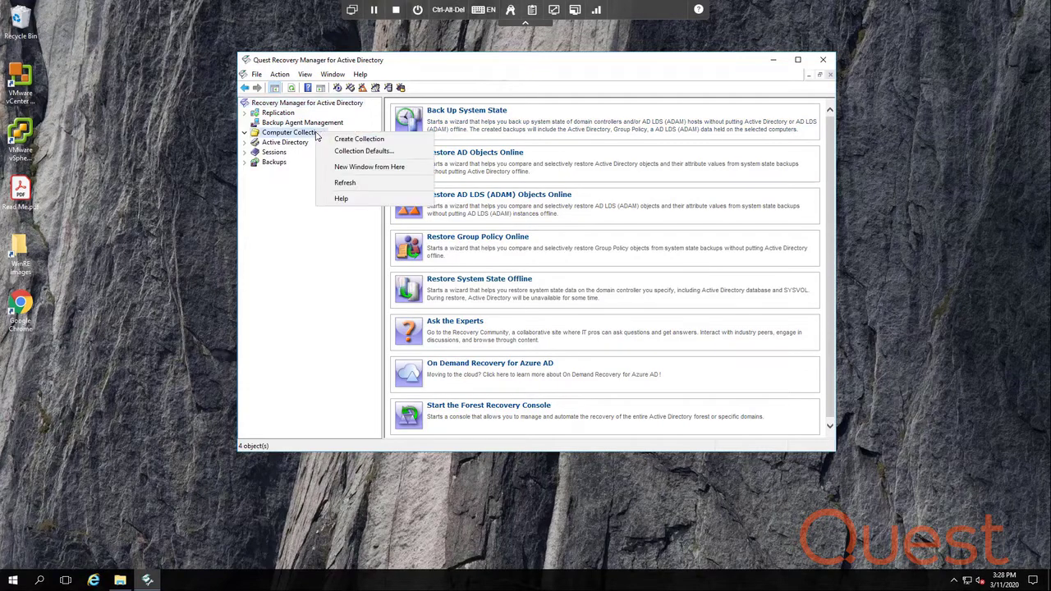
click(361, 140)
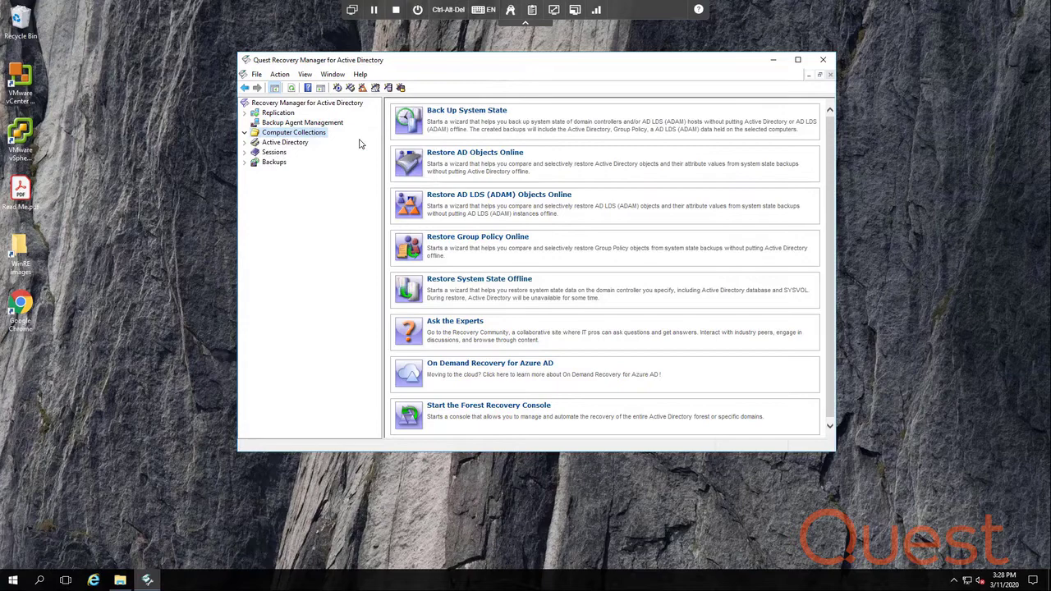
text(T)
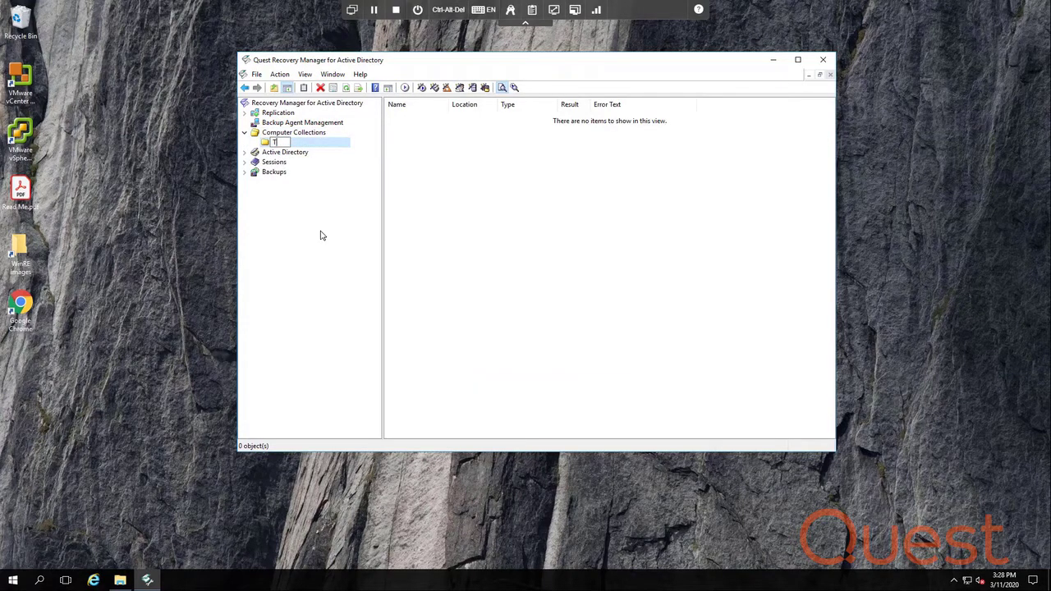
text(est)
key(Return)
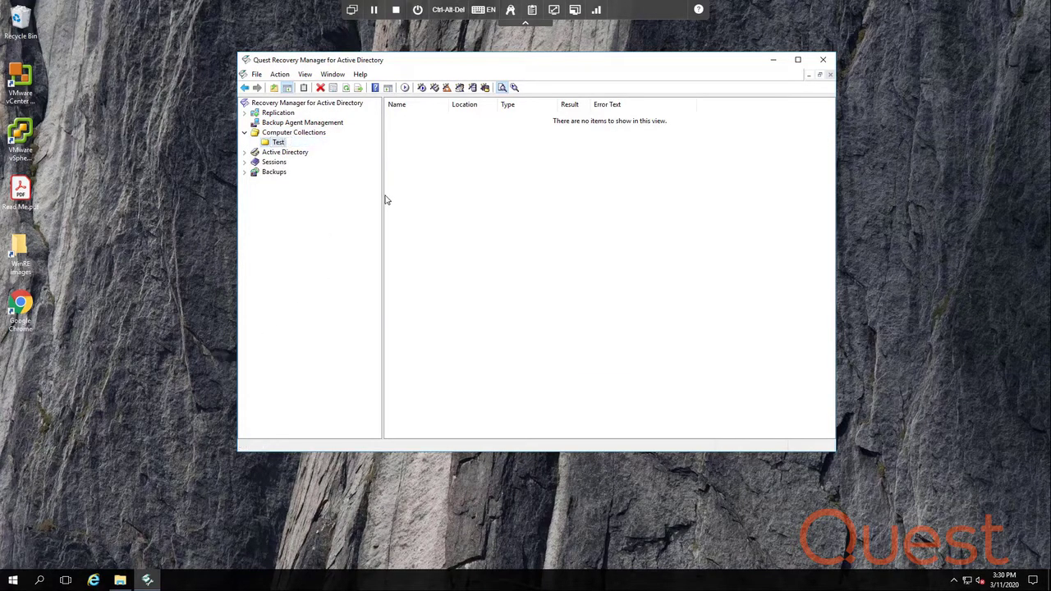
Open the Properties of the Test collection
right_click(277, 142)
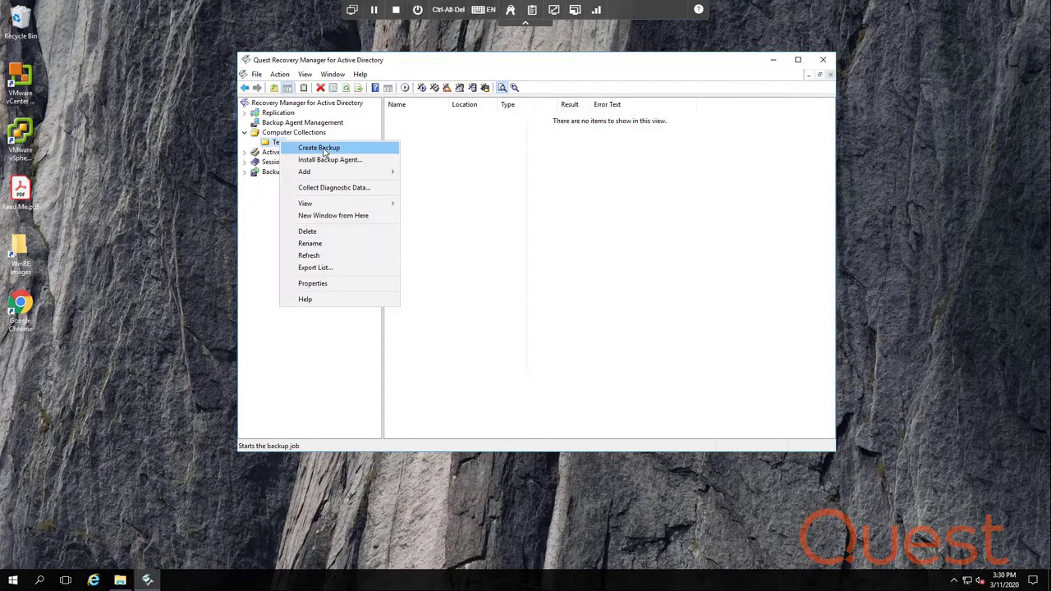
click(327, 285)
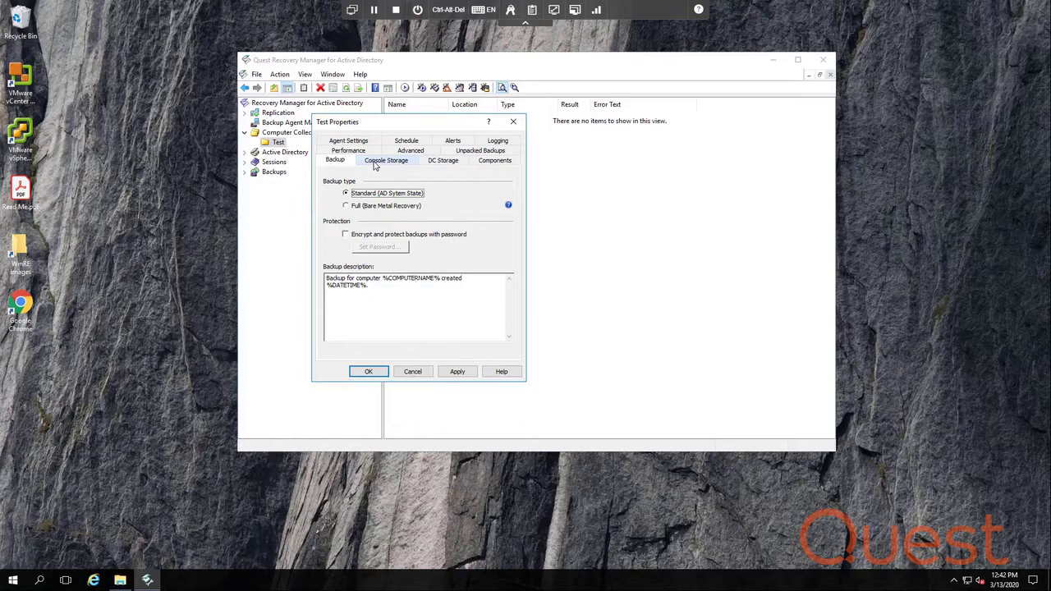
Review DC and Console Storage settings and list the backup file name format expressions
click(375, 162)
click(446, 163)
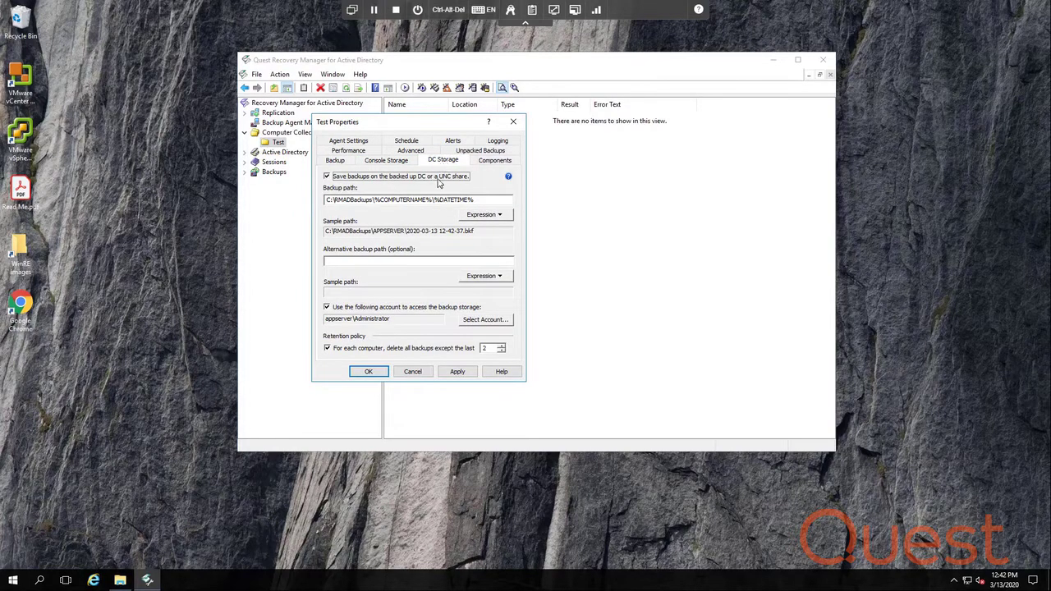
click(404, 162)
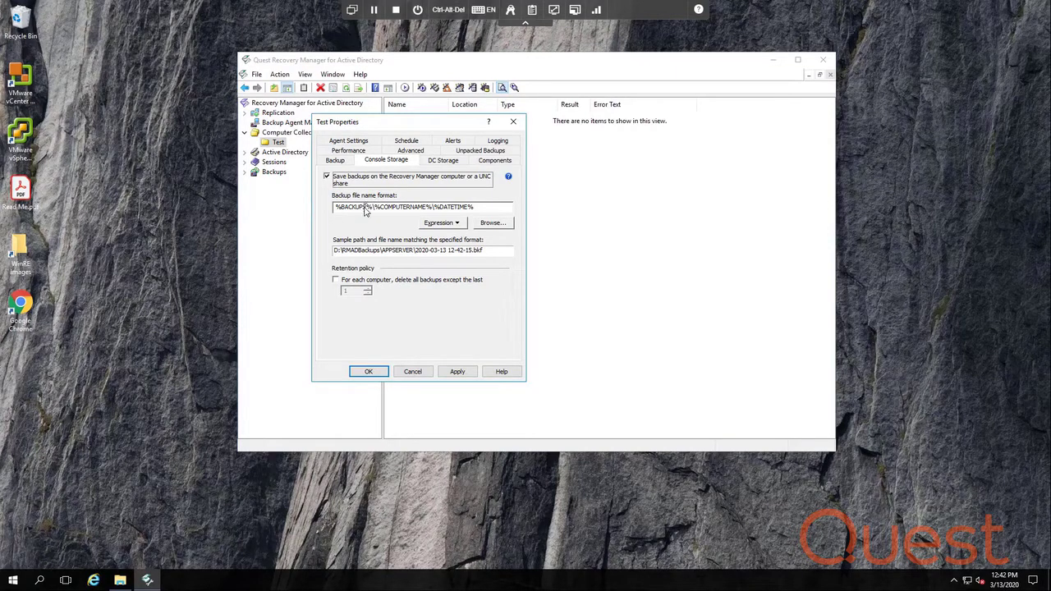
click(438, 224)
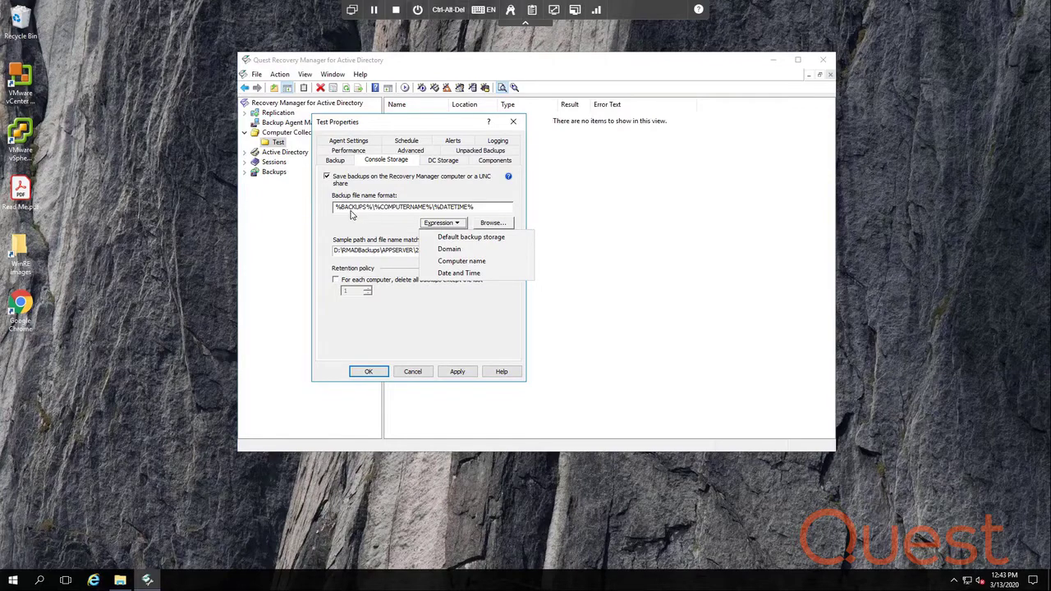
Clear the existing console storage backup file name format
click(478, 210)
drag(476, 209, 307, 206)
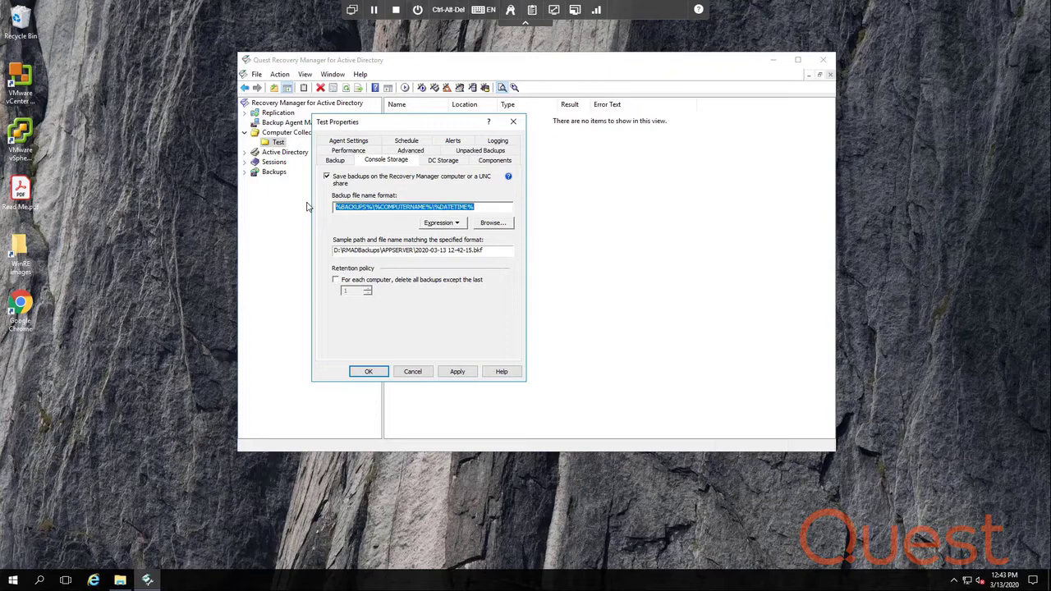
key(Delete)
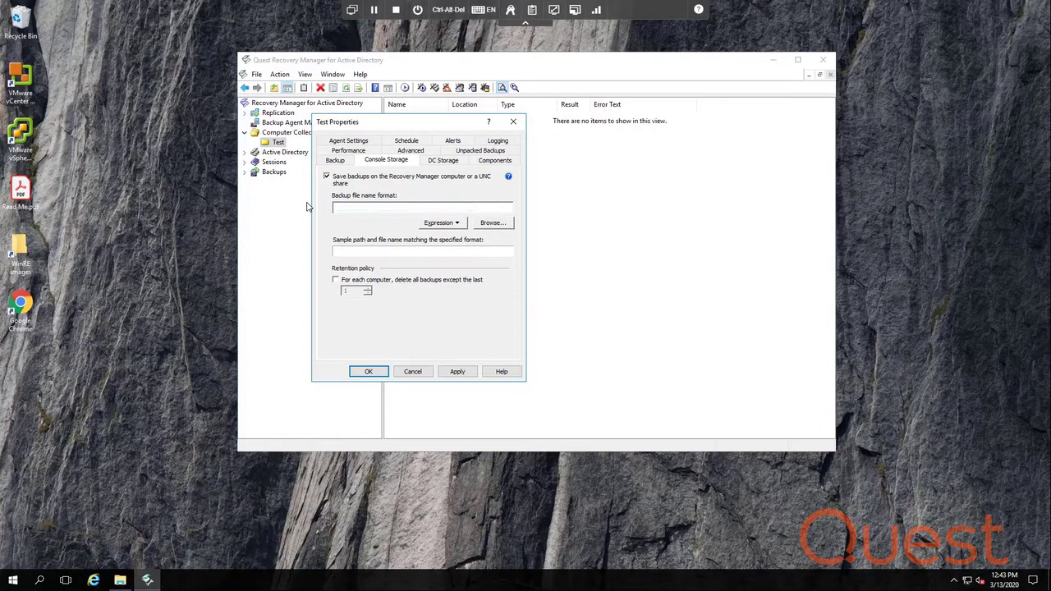
text(D:\)
key(BackSpace)
key(BackSpace)
key(BackSpace)
Build the format %BACKUPS%\%DOMAIN%\%COMPUTERNAME%\%DATETIME% from the expression list
click(443, 224)
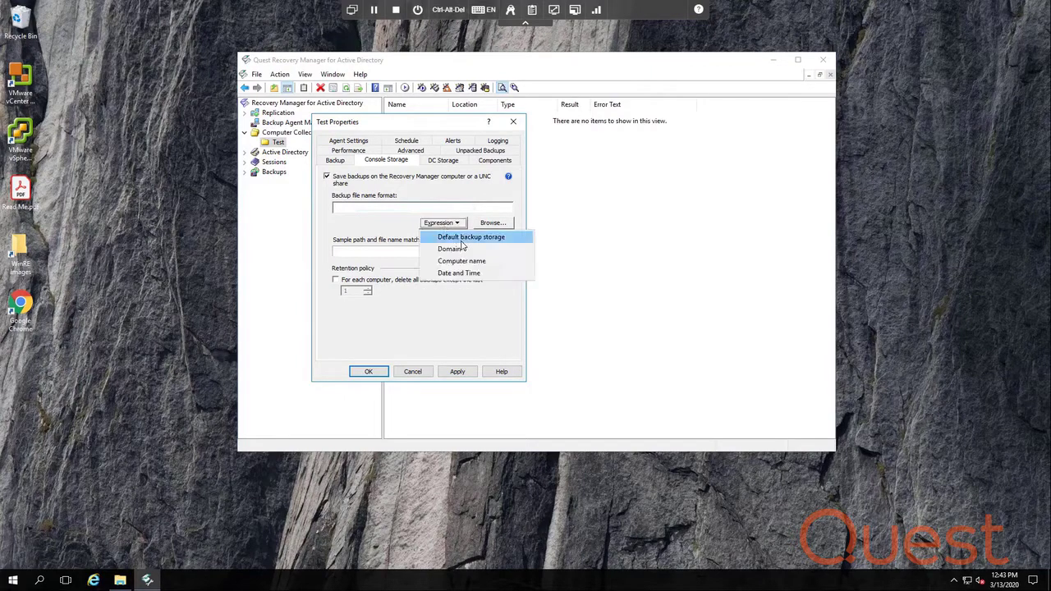
click(458, 237)
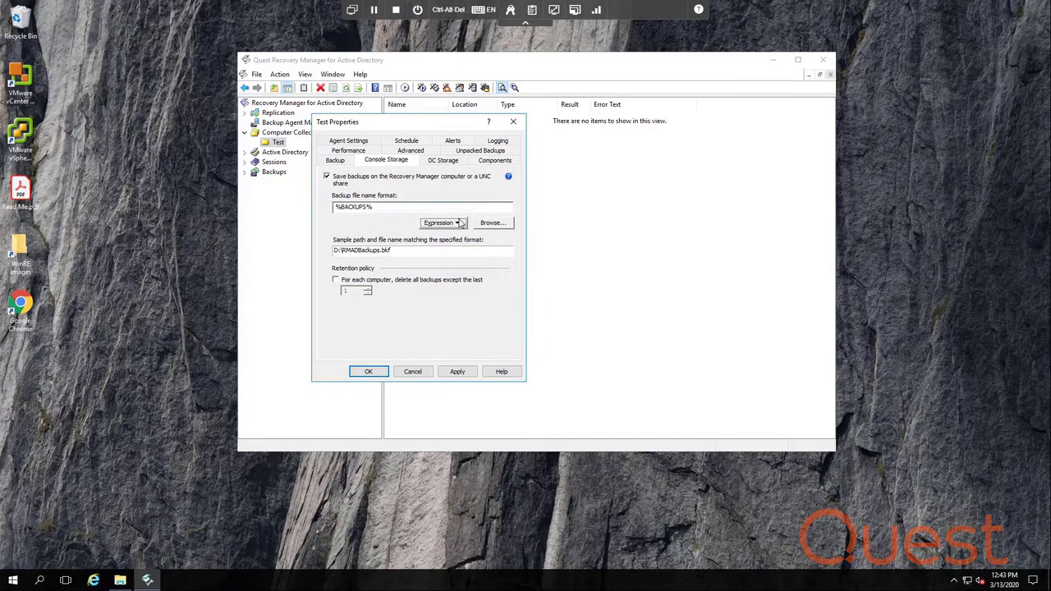
click(454, 229)
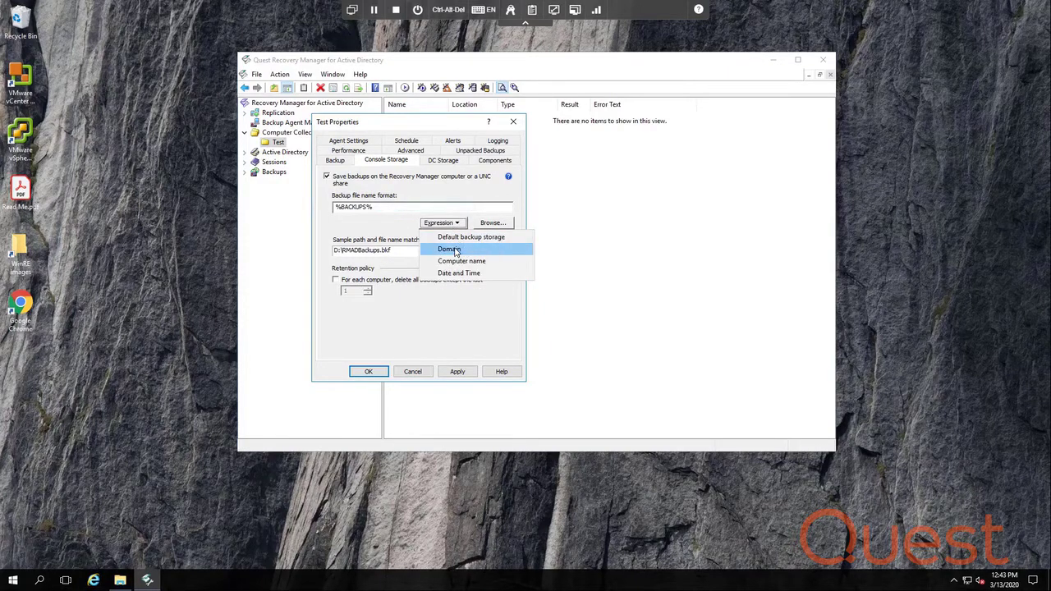
click(456, 249)
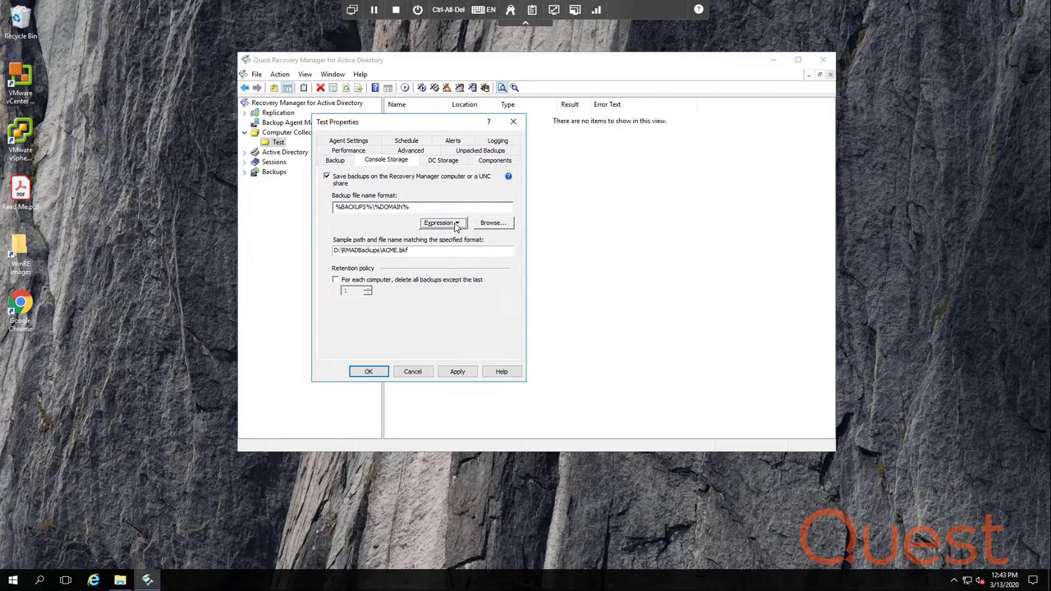
click(455, 224)
click(464, 261)
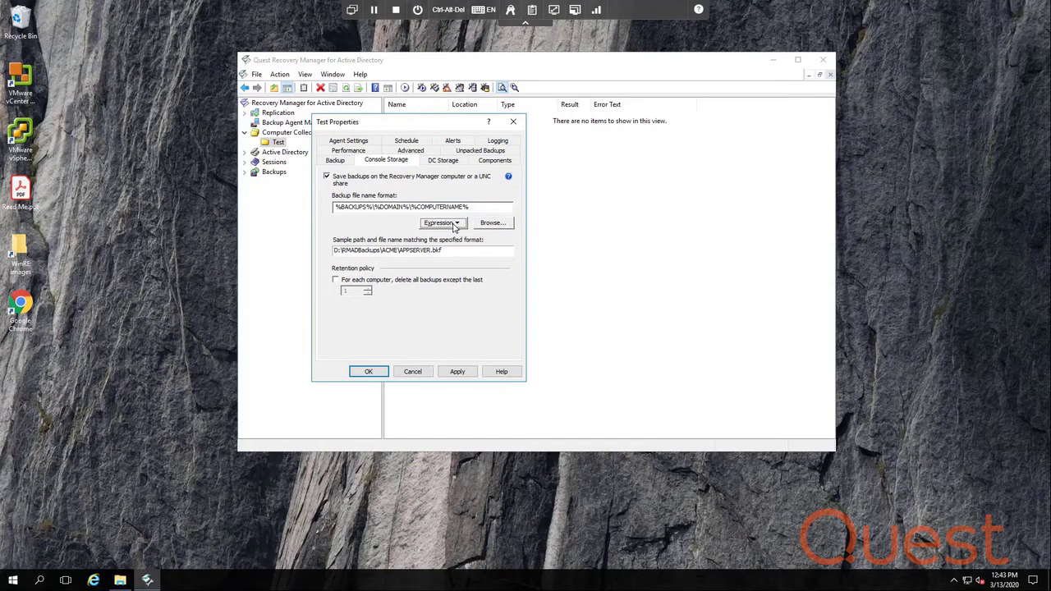
click(456, 227)
click(465, 273)
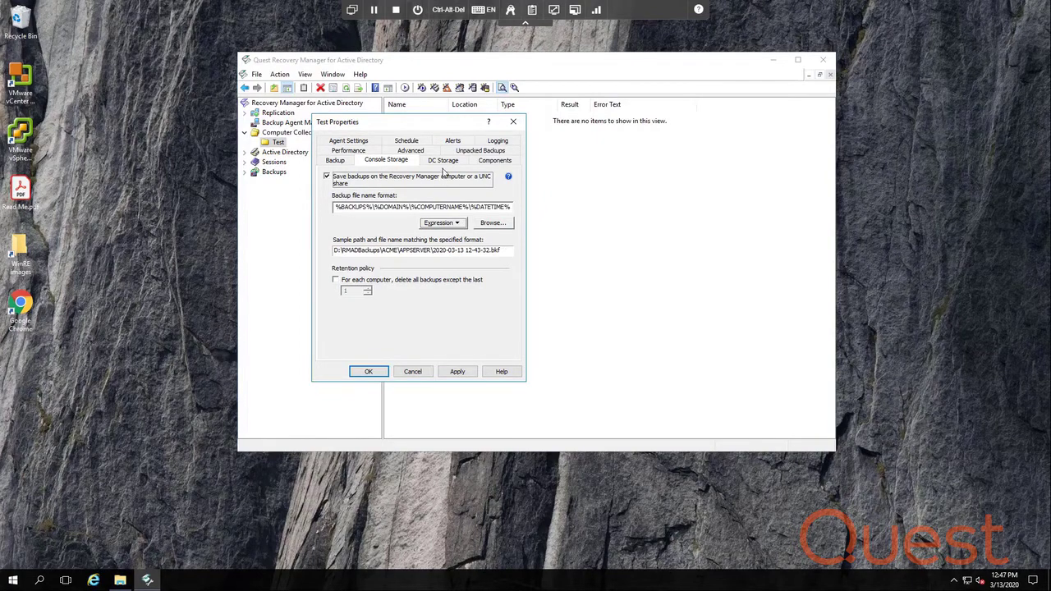
click(446, 165)
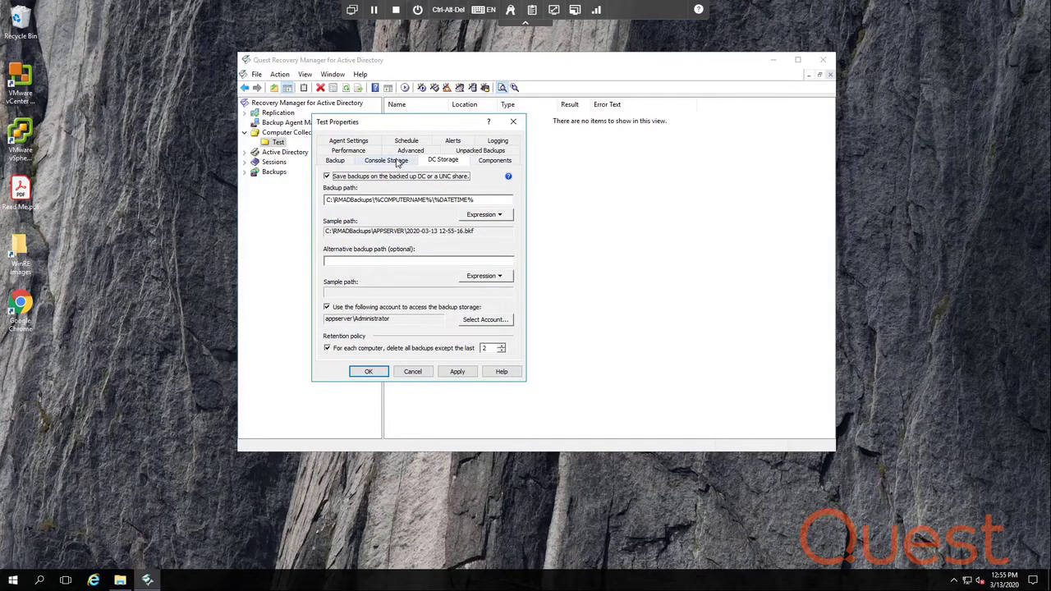
Enable deleting all console backups except the last 1 per computer
click(399, 161)
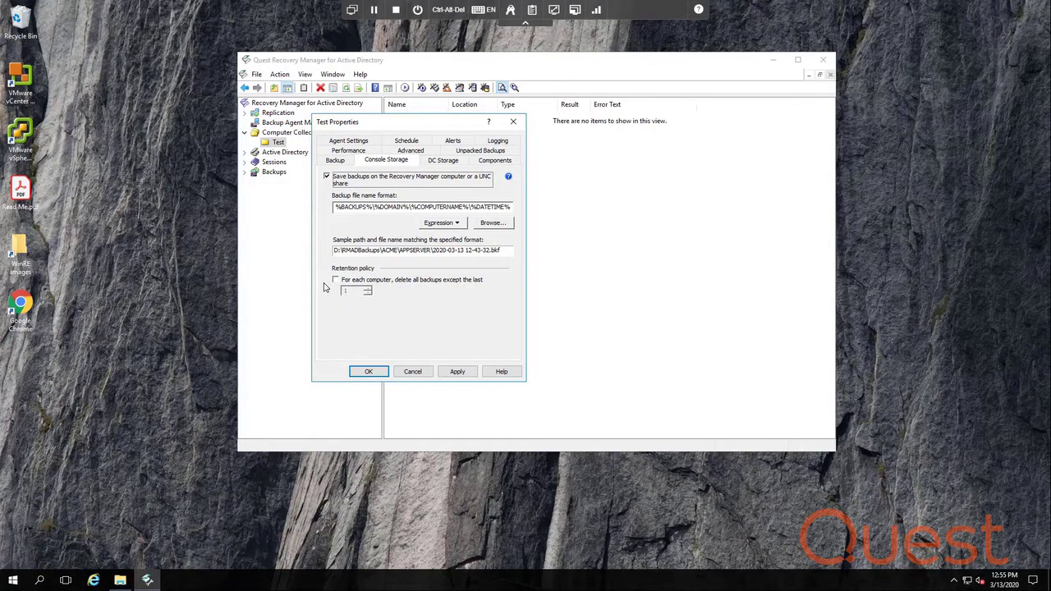
click(335, 280)
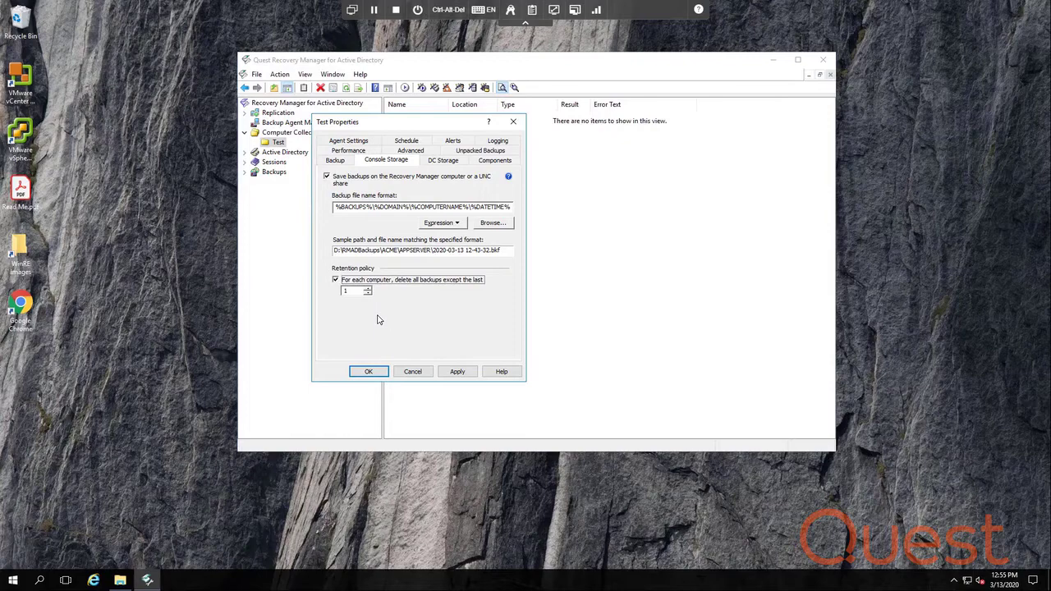
click(367, 290)
click(443, 160)
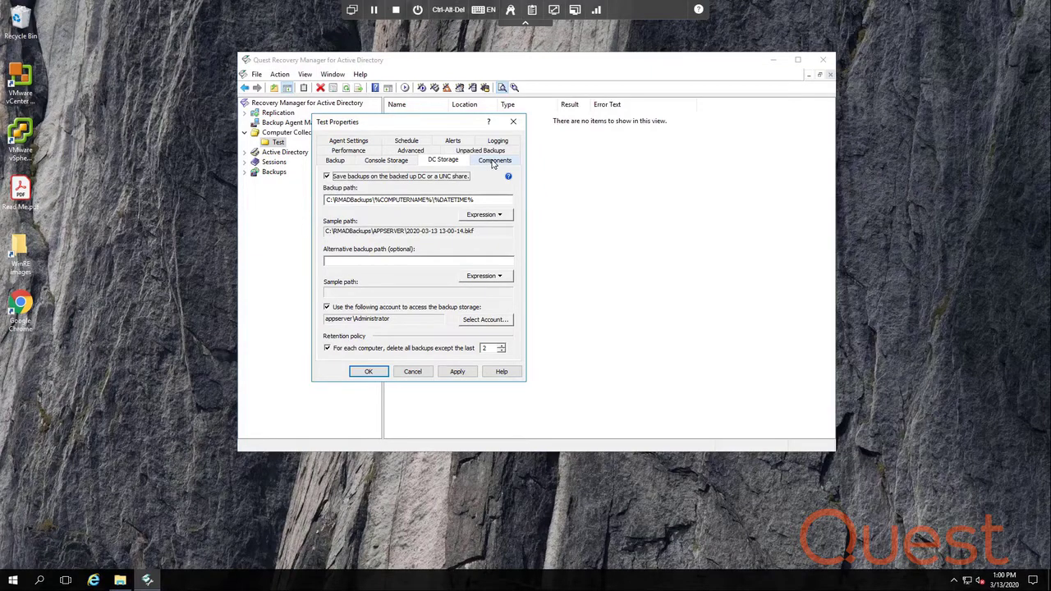
View the System State components and toggle Global Catalog group membership collection
click(494, 161)
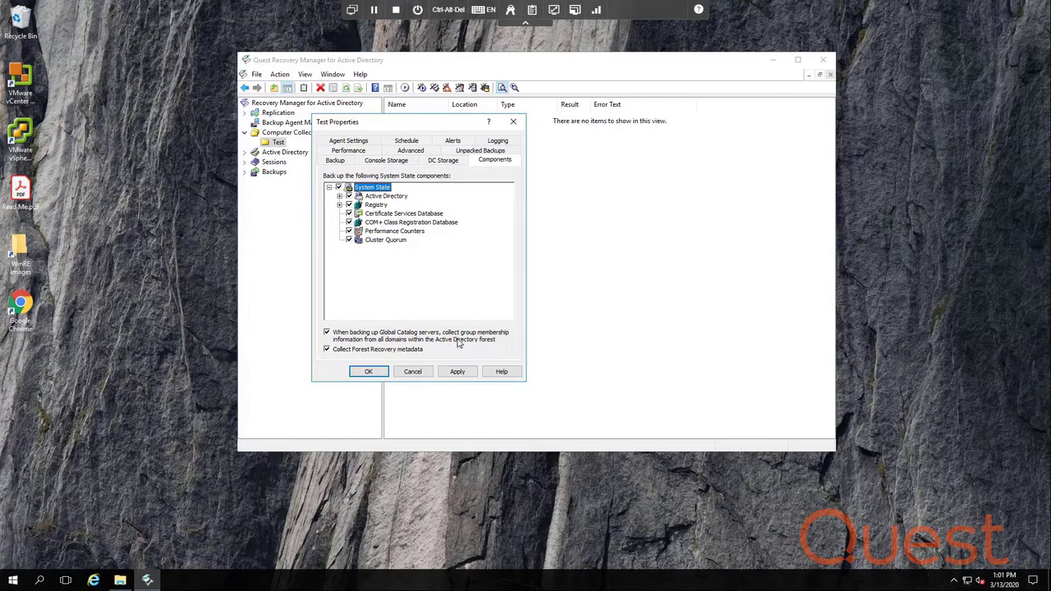
click(327, 333)
Review the Agent Settings and Performance pages: 10 parallel backups, Fast compression
click(361, 141)
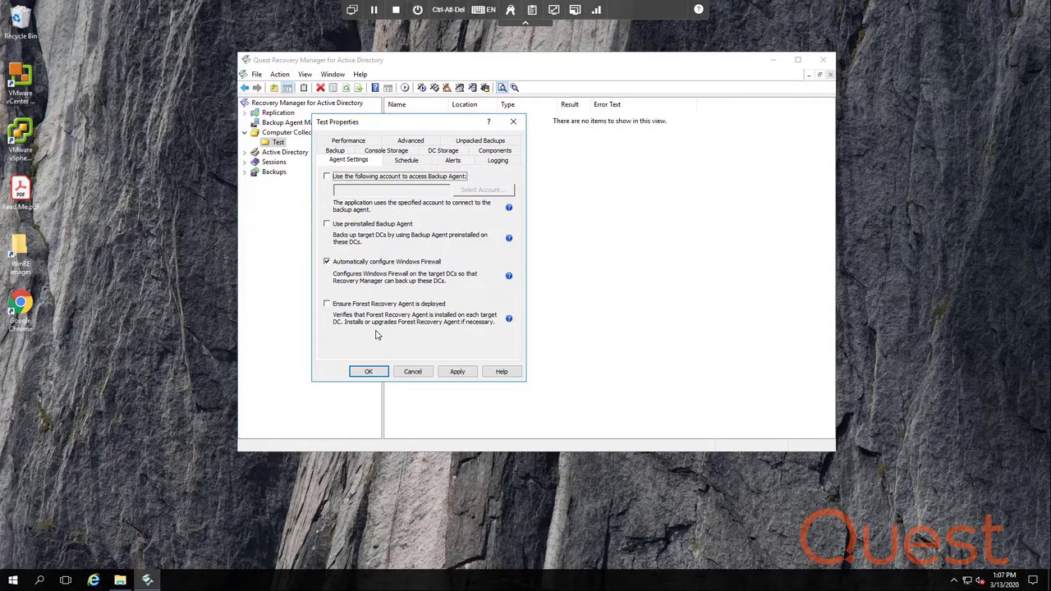
click(345, 142)
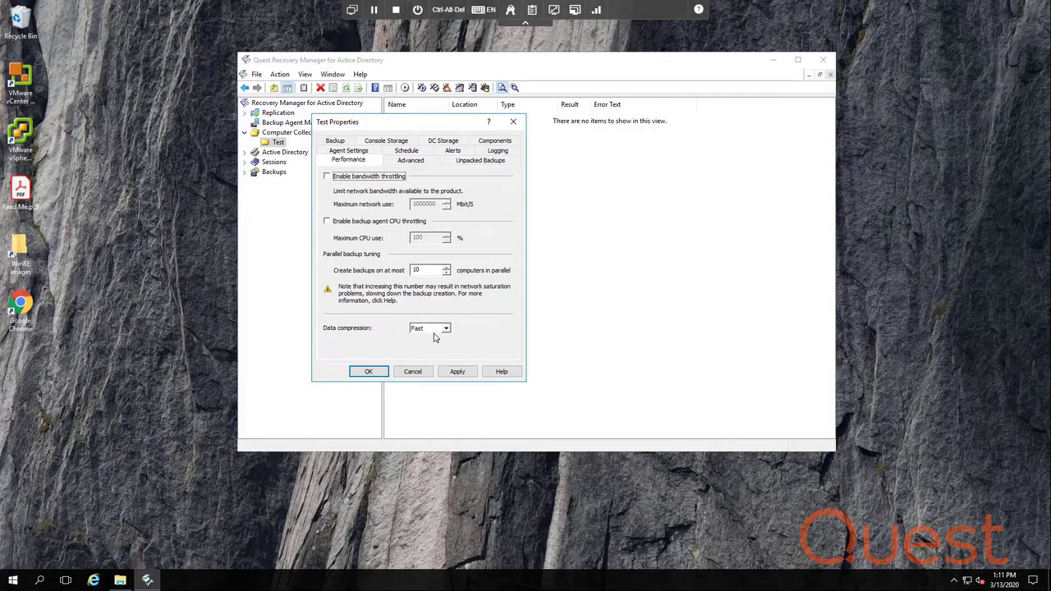
Keep Fast data compression and move on to the advanced backup settings
click(443, 330)
click(469, 343)
click(426, 167)
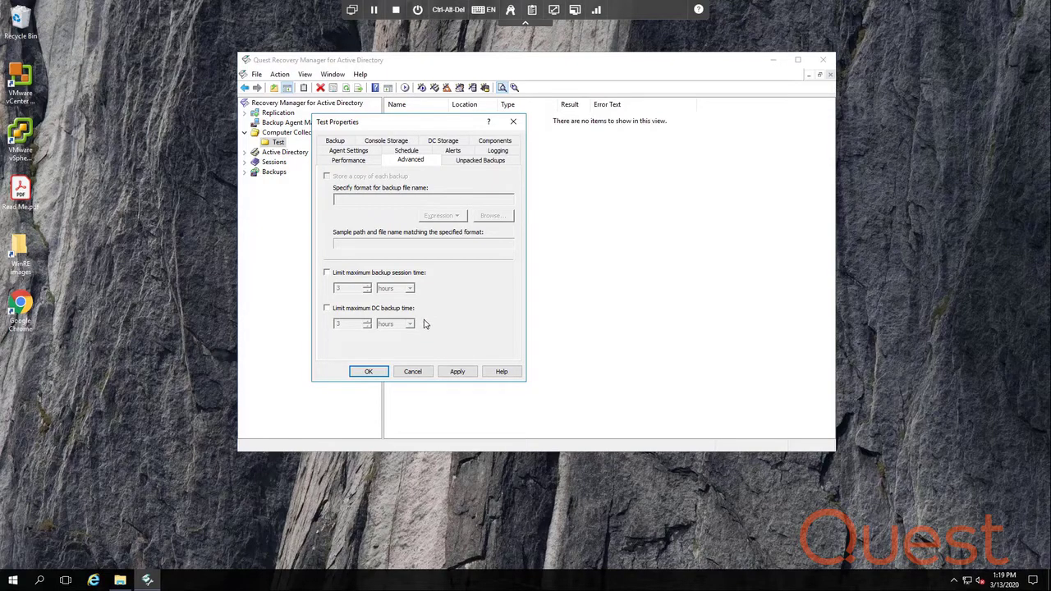
Review the unpacked backups settings and the collection's backup schedule
click(480, 161)
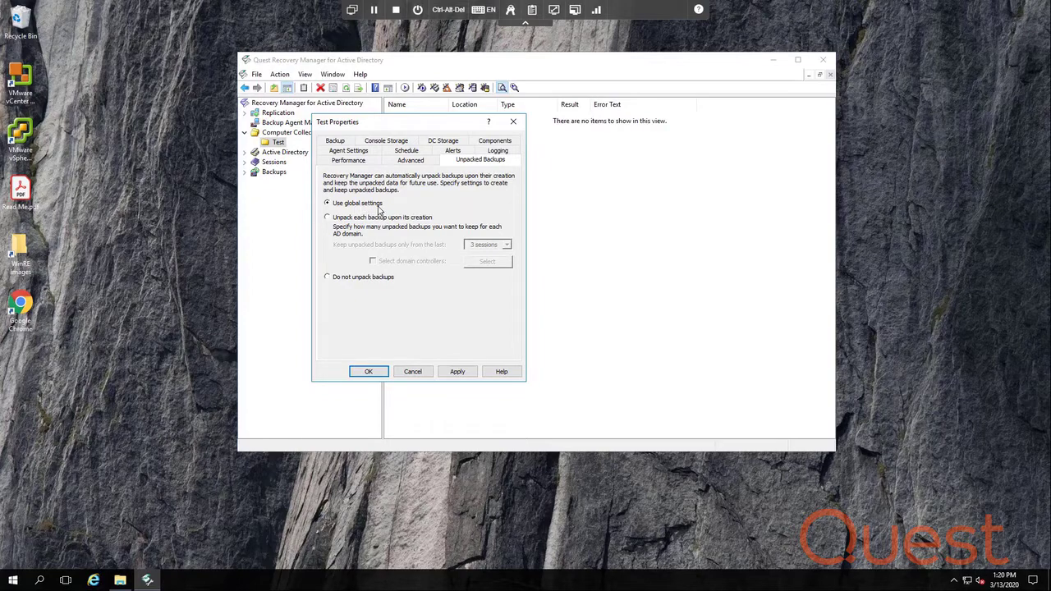
click(407, 151)
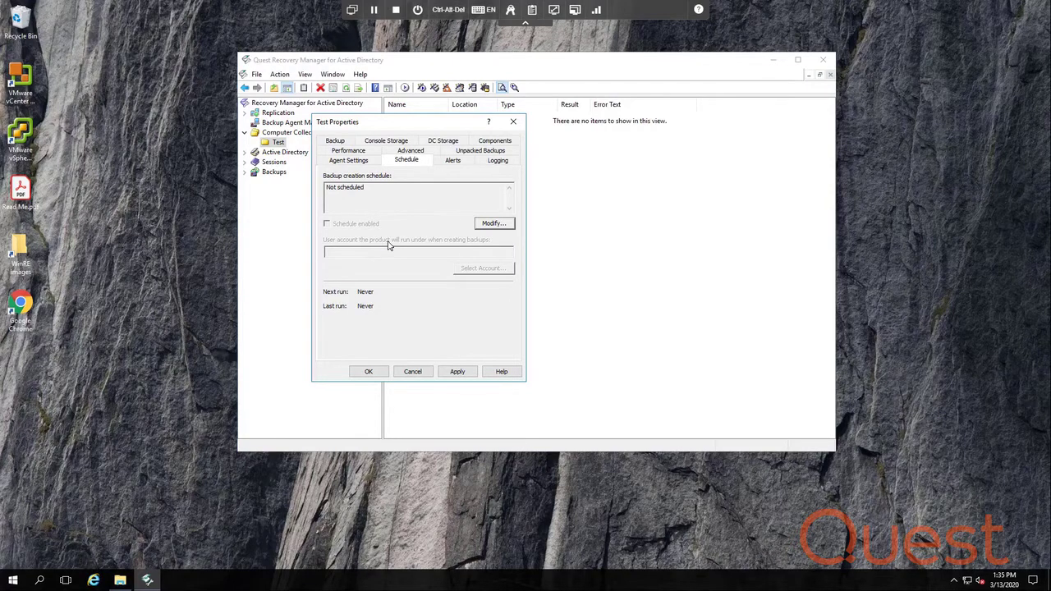
Review schedule, alerts and logging, leave extended logging at Global settings and close Test's properties
click(495, 224)
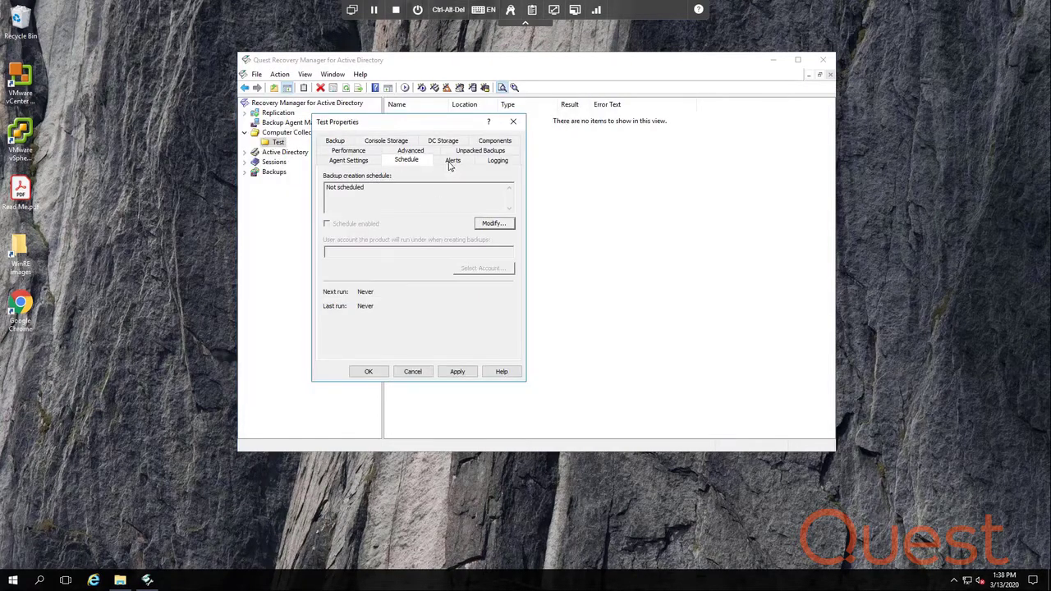
click(452, 161)
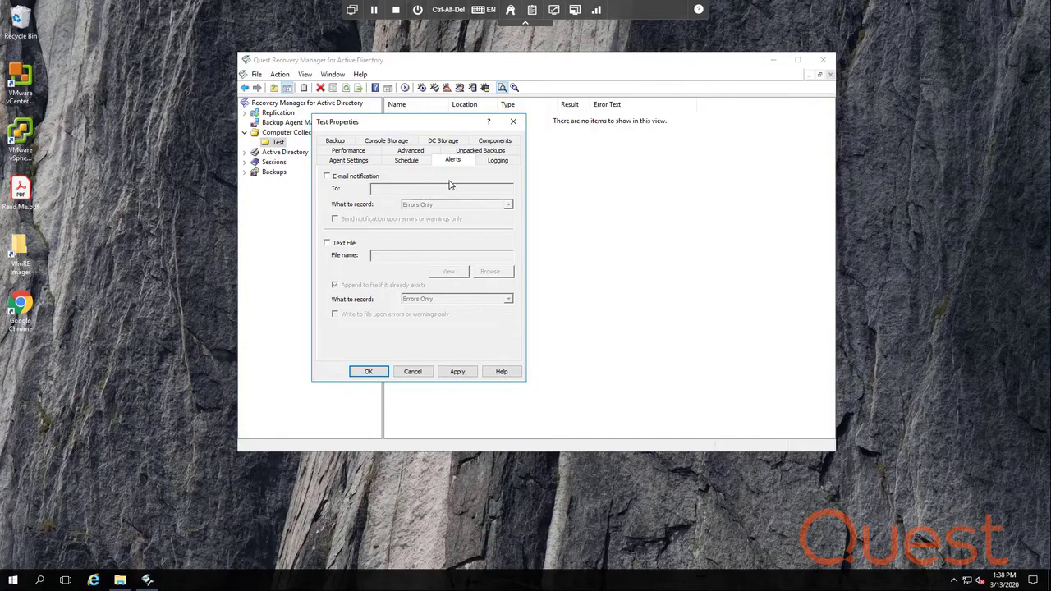
click(495, 162)
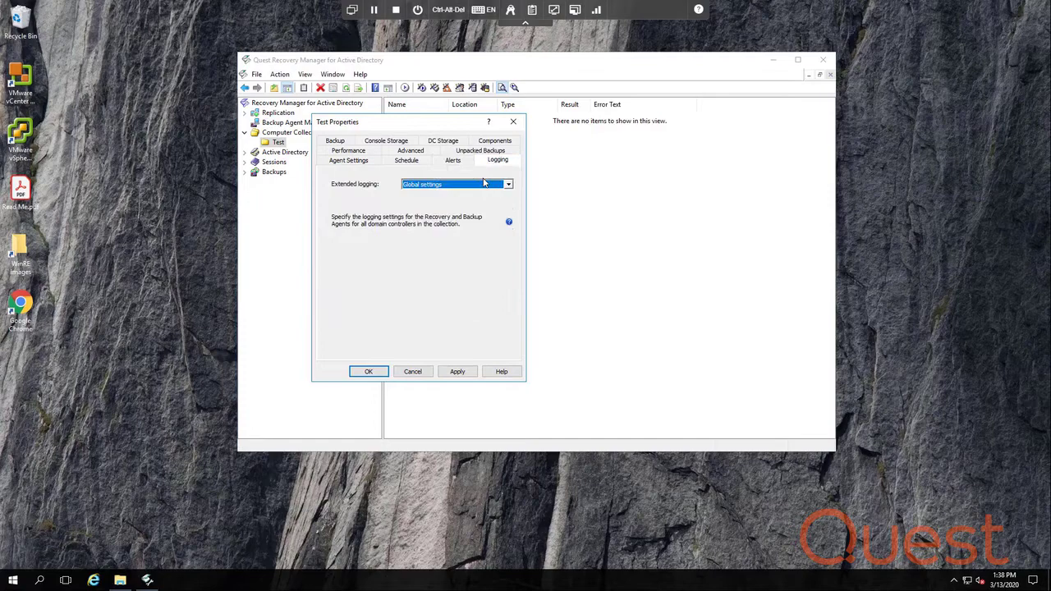
click(508, 185)
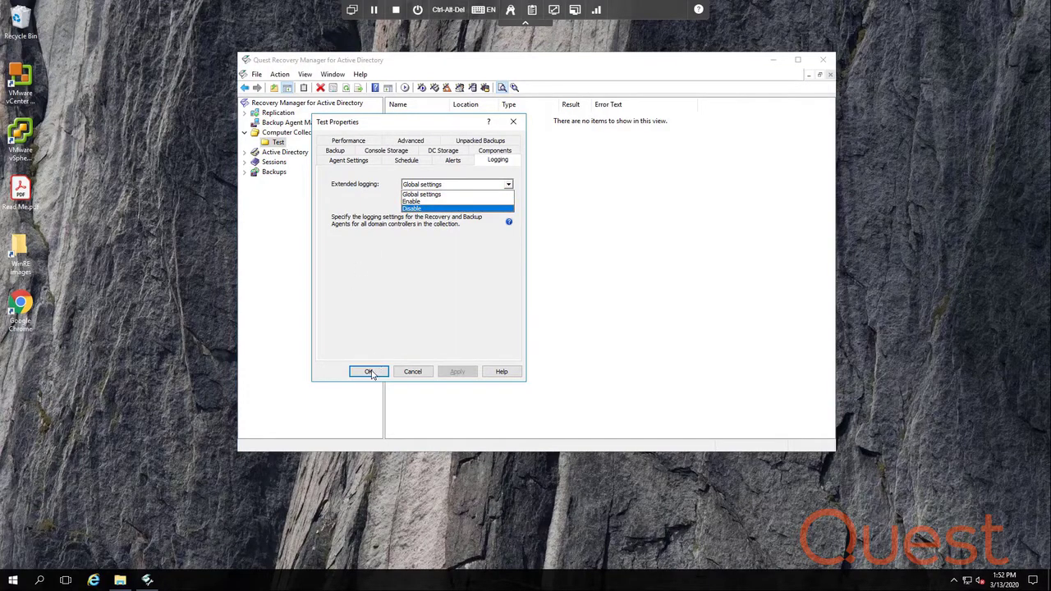
click(367, 319)
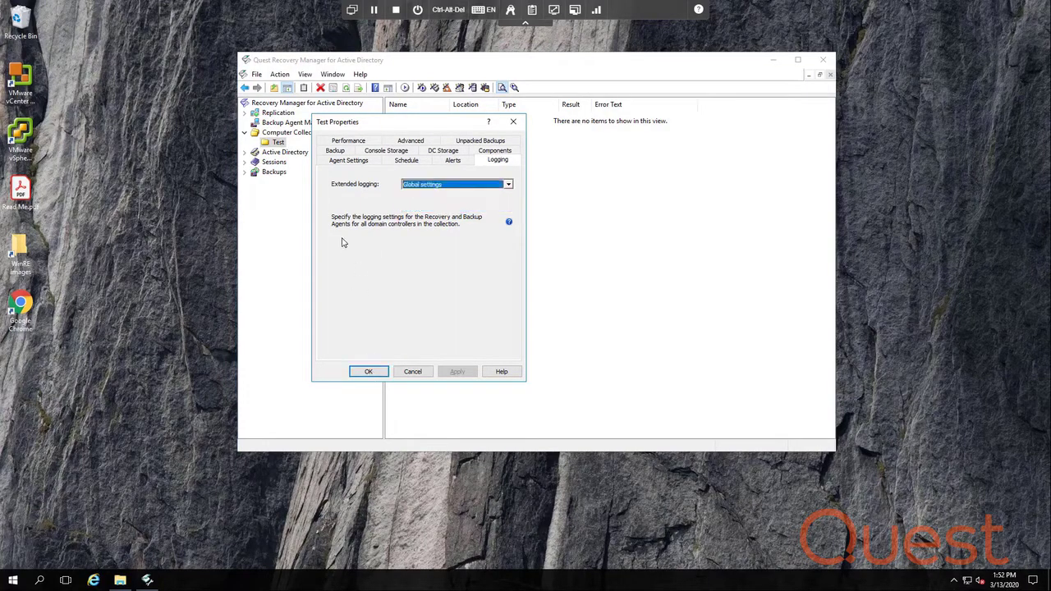
click(369, 371)
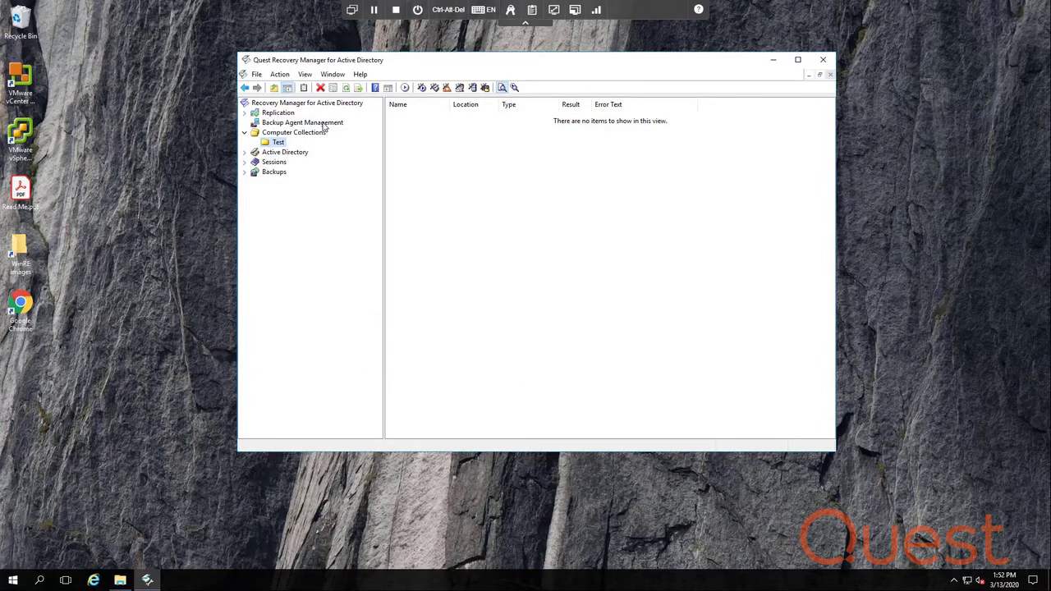
Drag acmedc1 and acmedc2 from the acme.lab forest into the Test collection
right_click(277, 145)
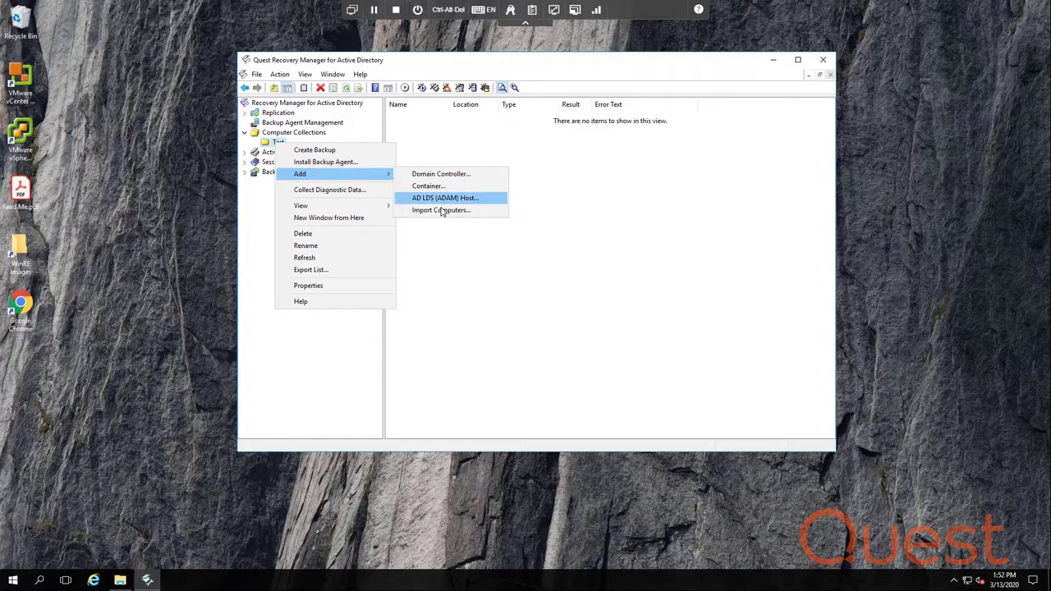
click(253, 222)
click(244, 152)
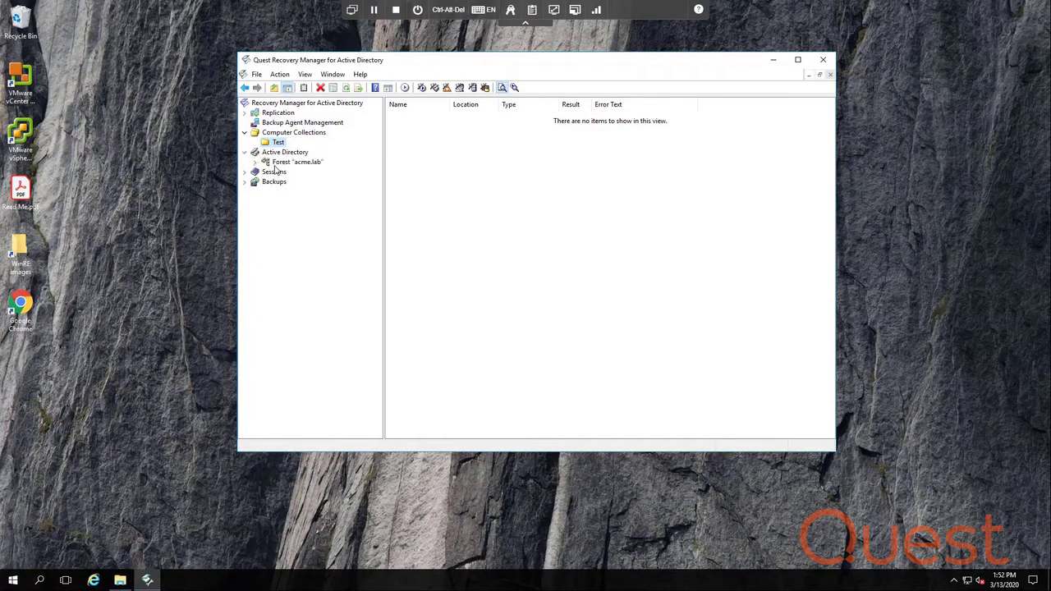
click(254, 162)
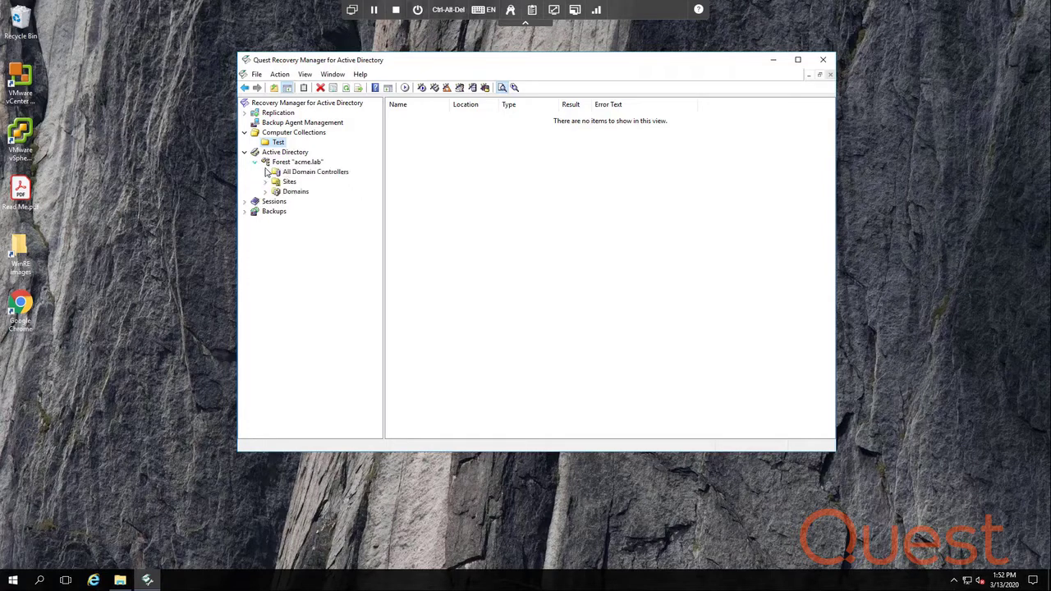
click(326, 178)
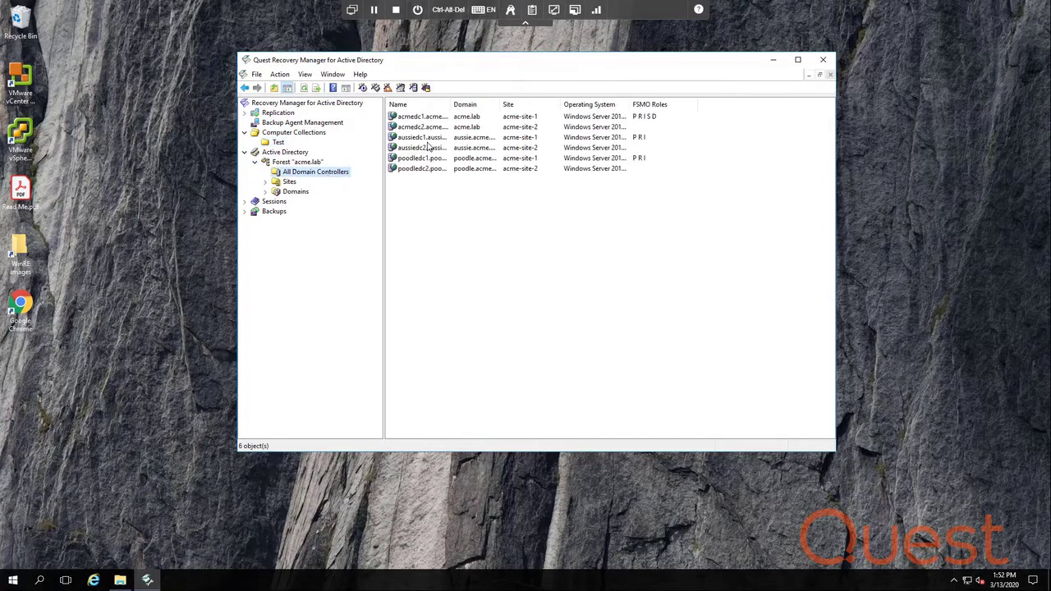
click(426, 117)
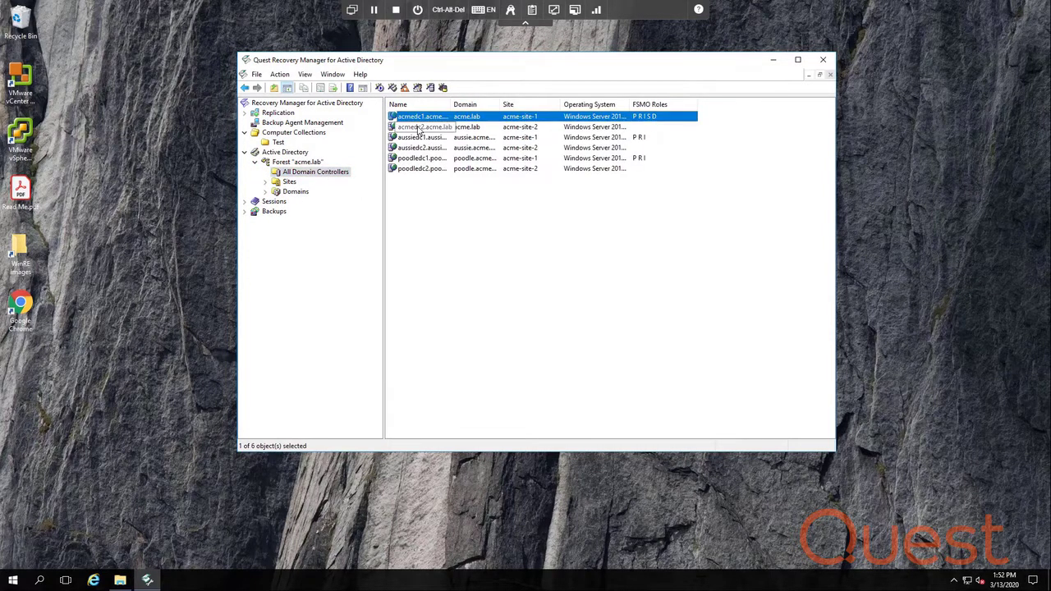
ctrl+click(418, 127)
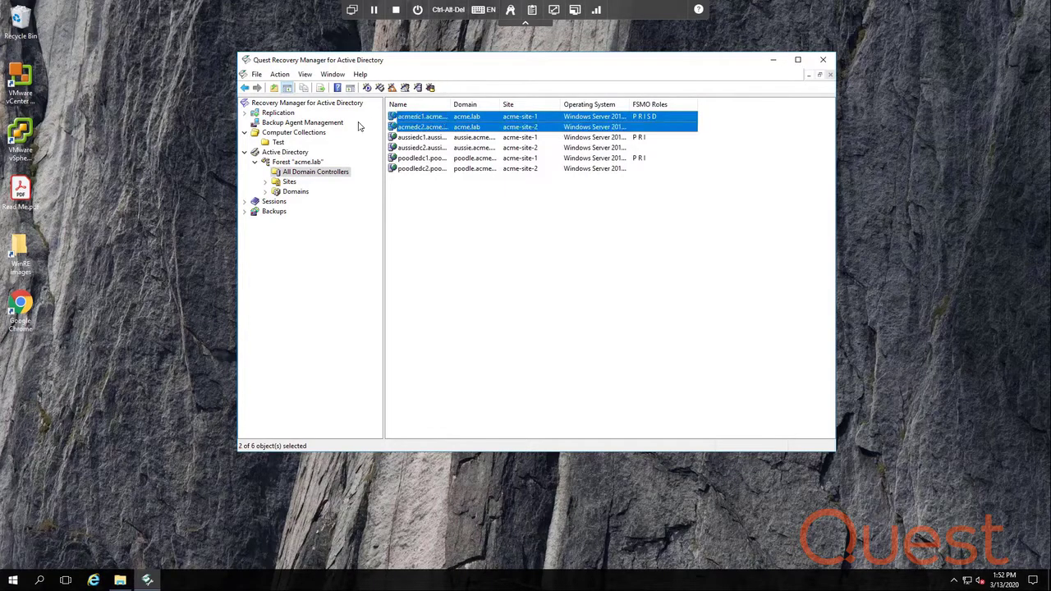
drag(282, 145, 277, 142)
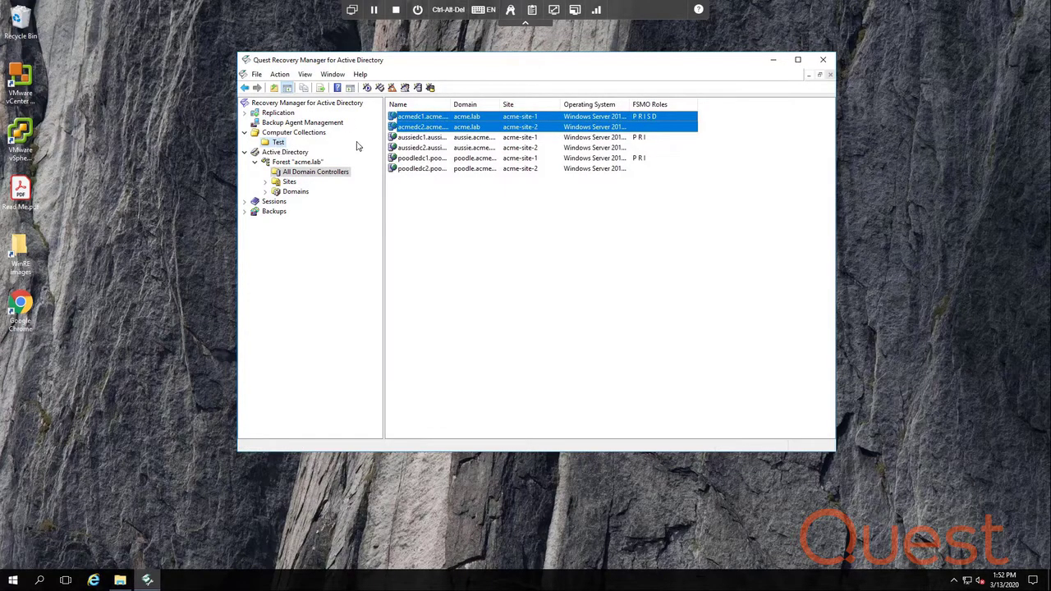
click(279, 142)
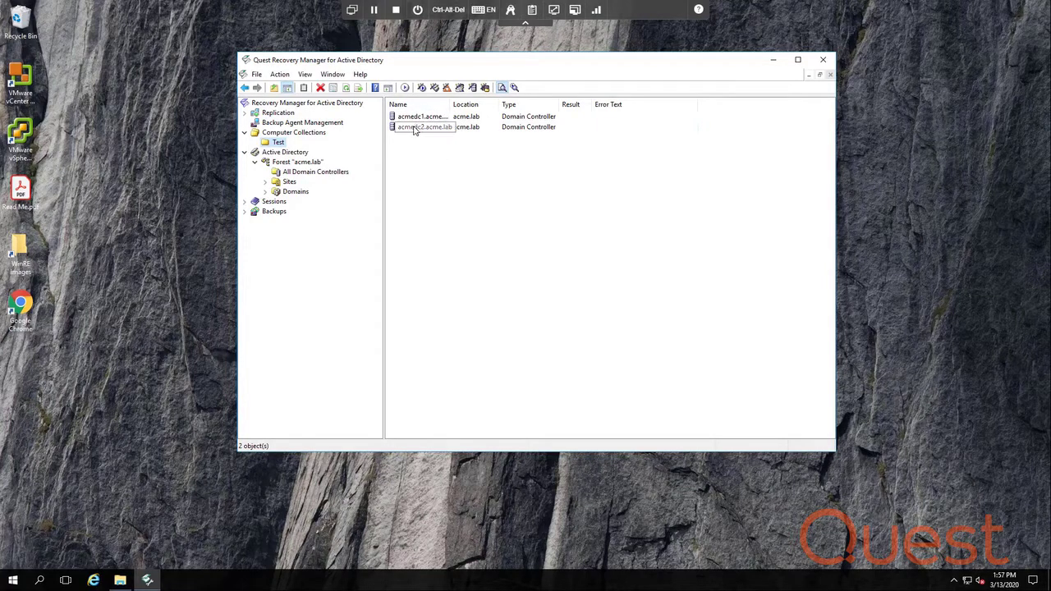
Remove both individual domain controllers from the Test collection
click(405, 128)
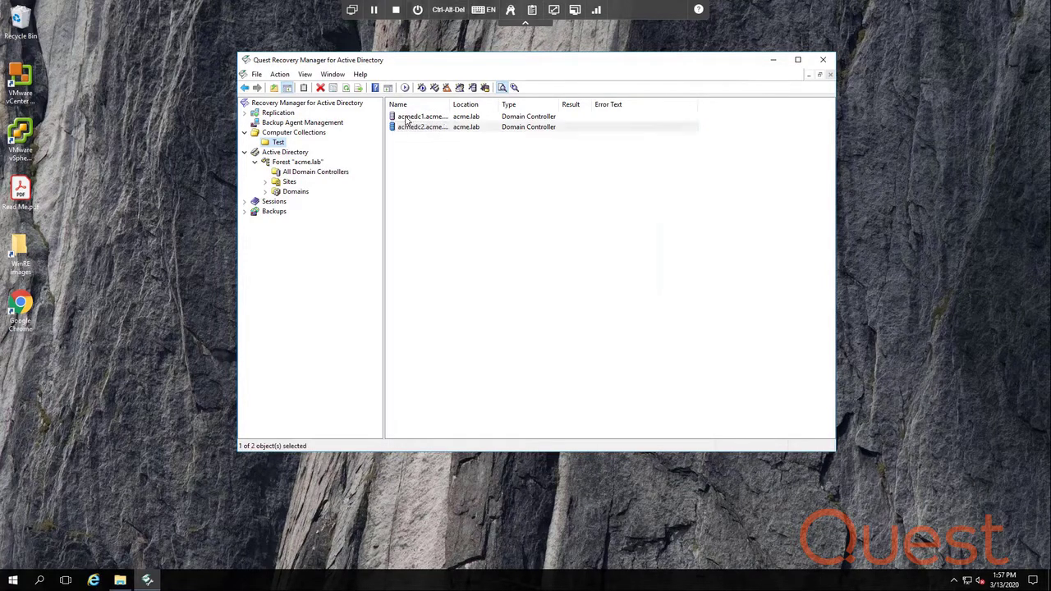
shift+click(406, 120)
key(Delete)
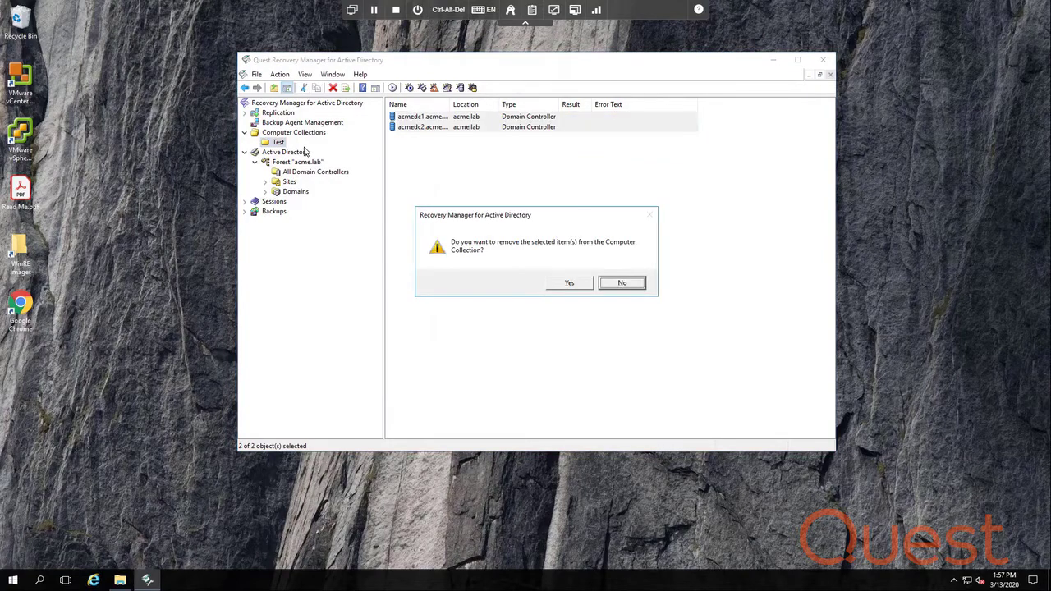
click(565, 287)
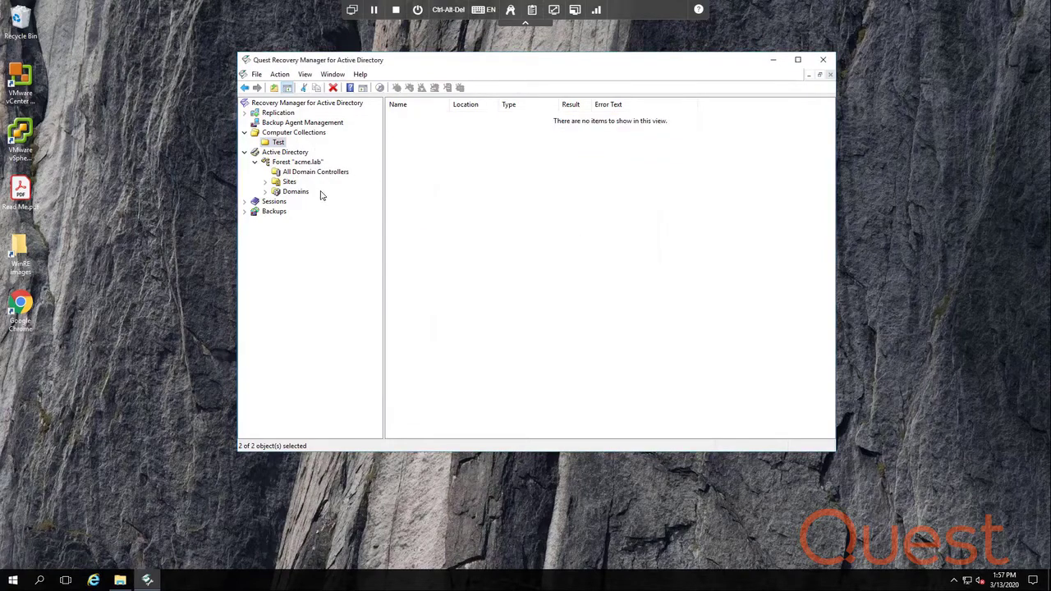
Add the acme.lab Domain Controllers container to the Test collection
right_click(277, 143)
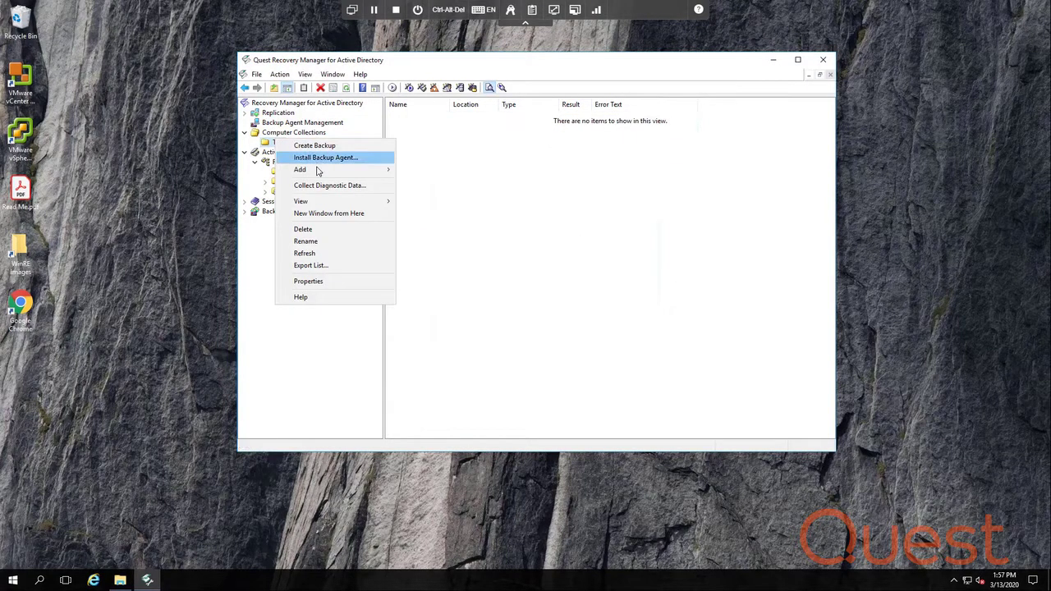
mouse_move(300, 169)
click(436, 184)
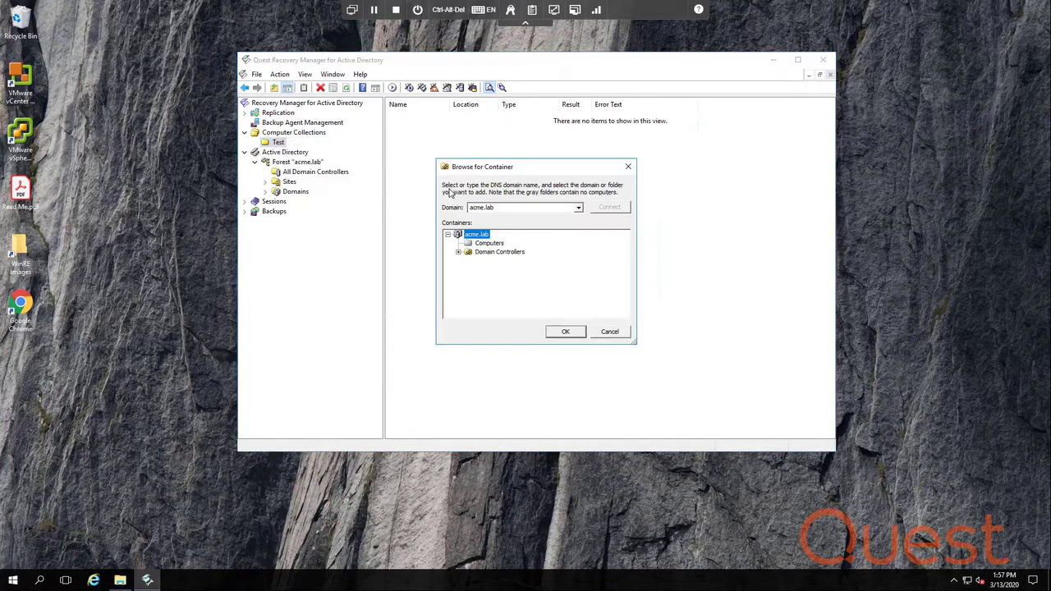
click(495, 253)
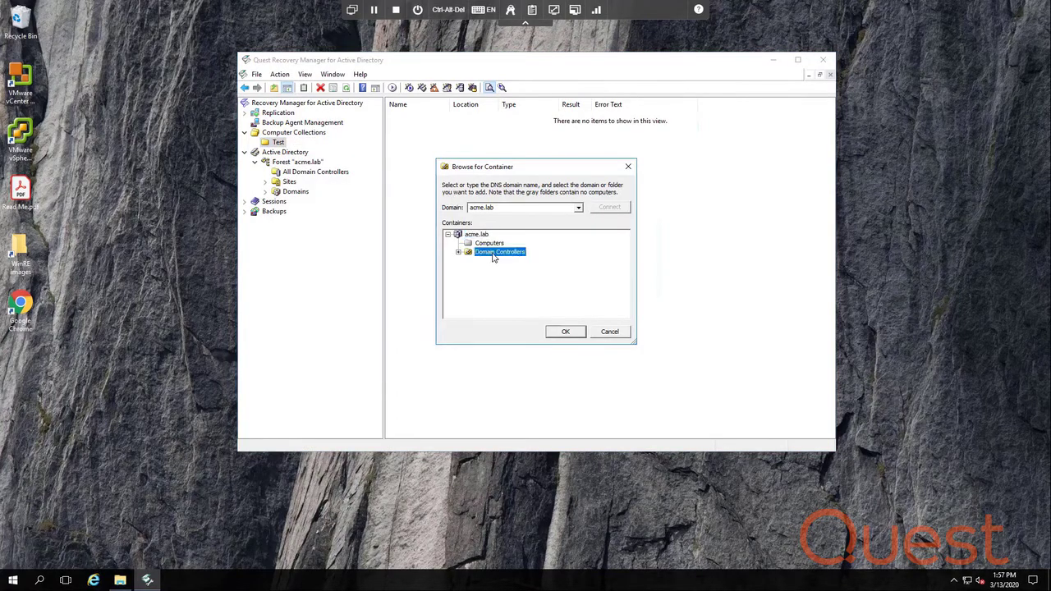
click(564, 333)
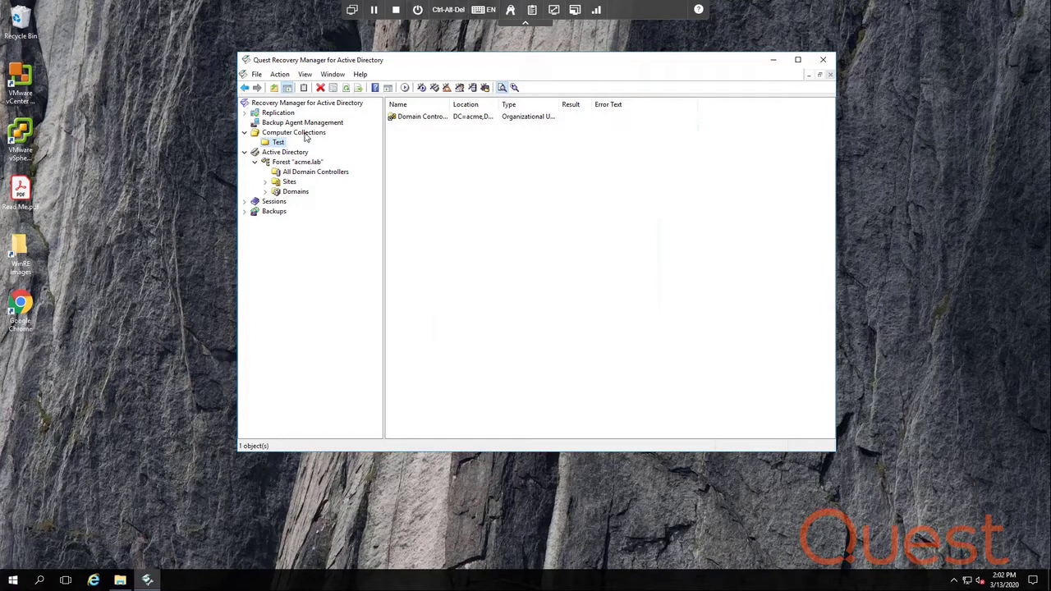
Create a new computer collection named Bare Metal under Computer Collections
right_click(305, 136)
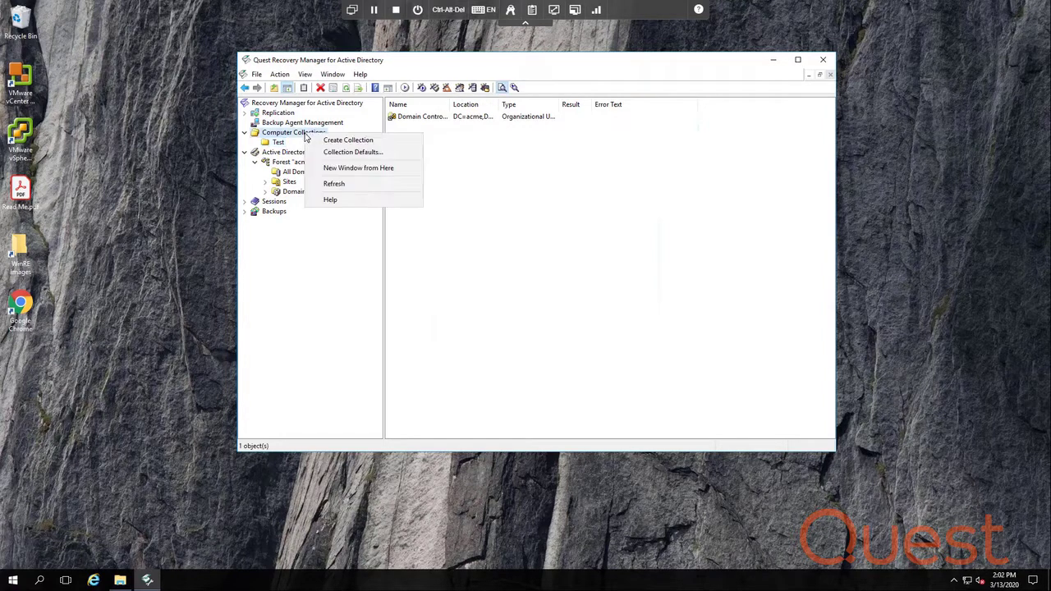
click(367, 142)
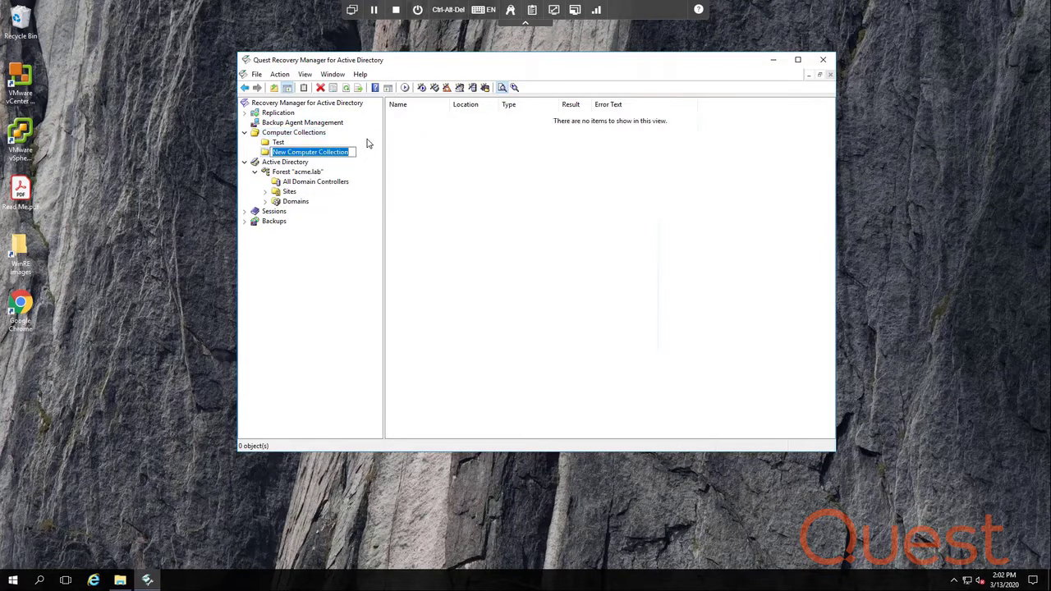
text(Bare Metal)
key(Return)
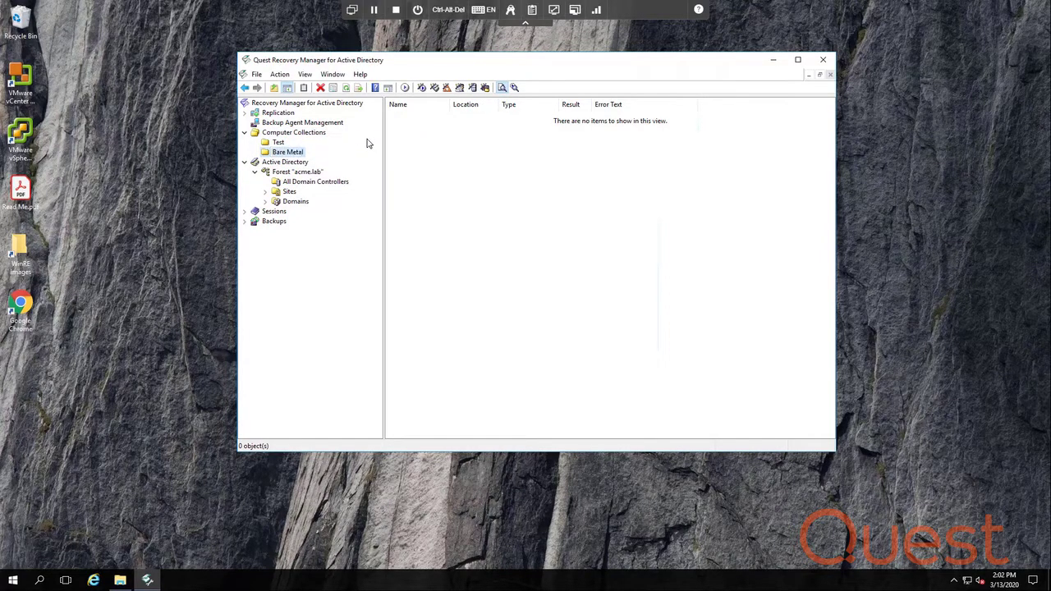
right_click(296, 156)
Browse Bare Metal's property pages and land on its DC storage settings
click(353, 294)
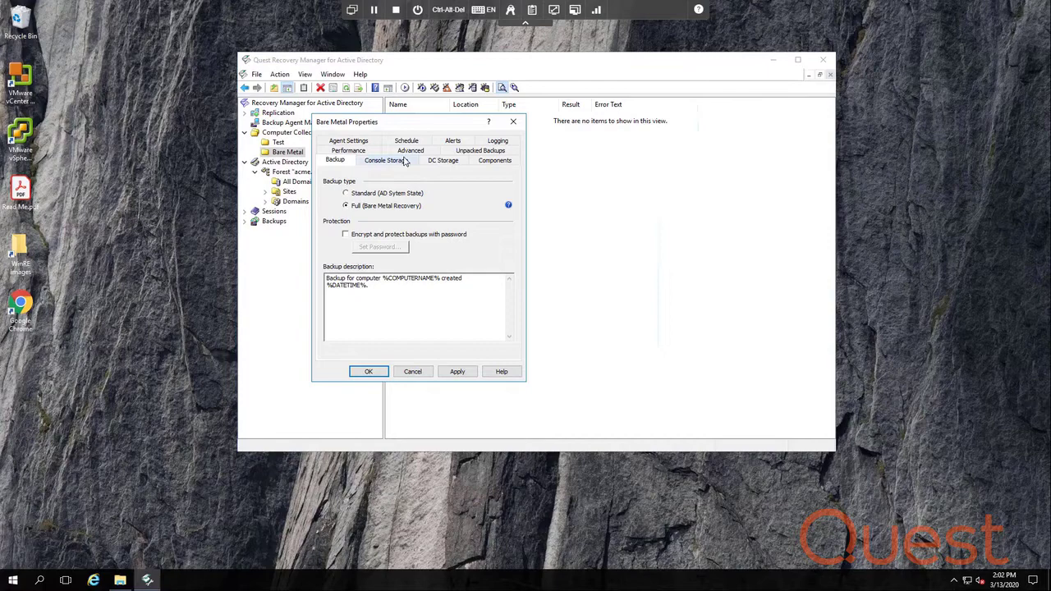
click(406, 163)
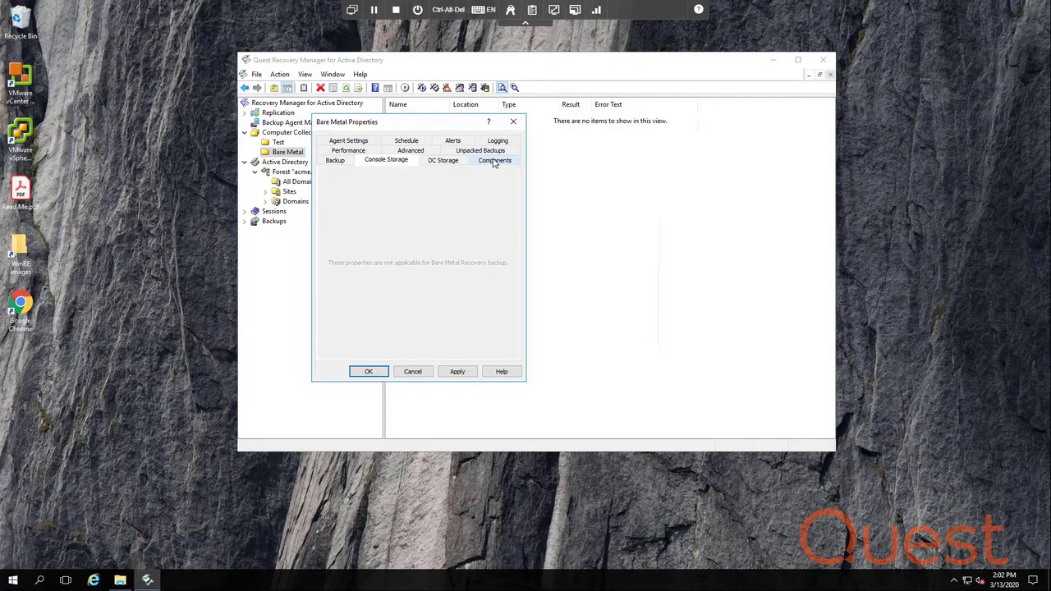
click(412, 152)
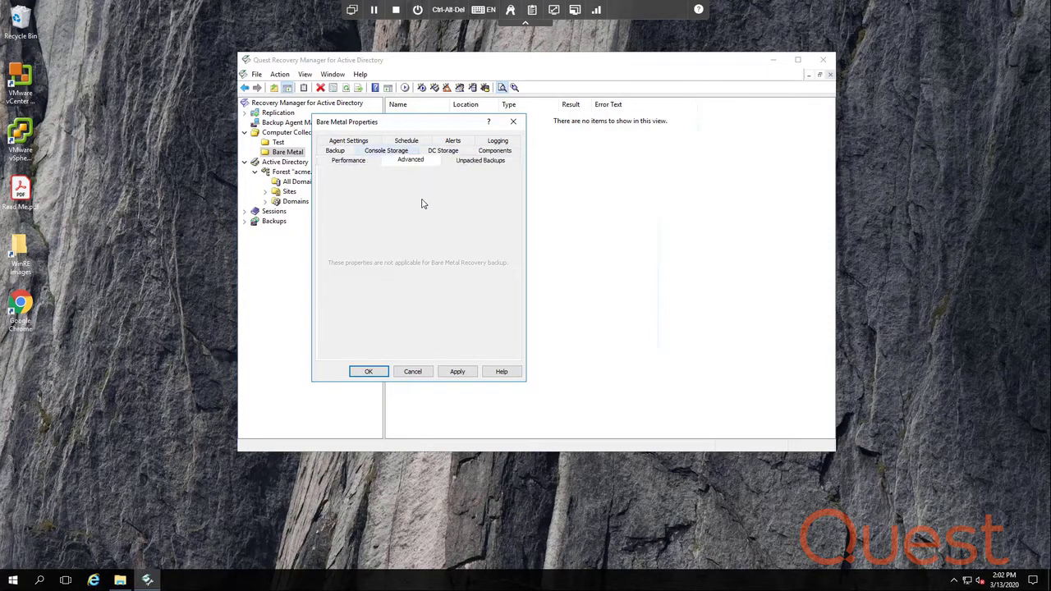
click(484, 161)
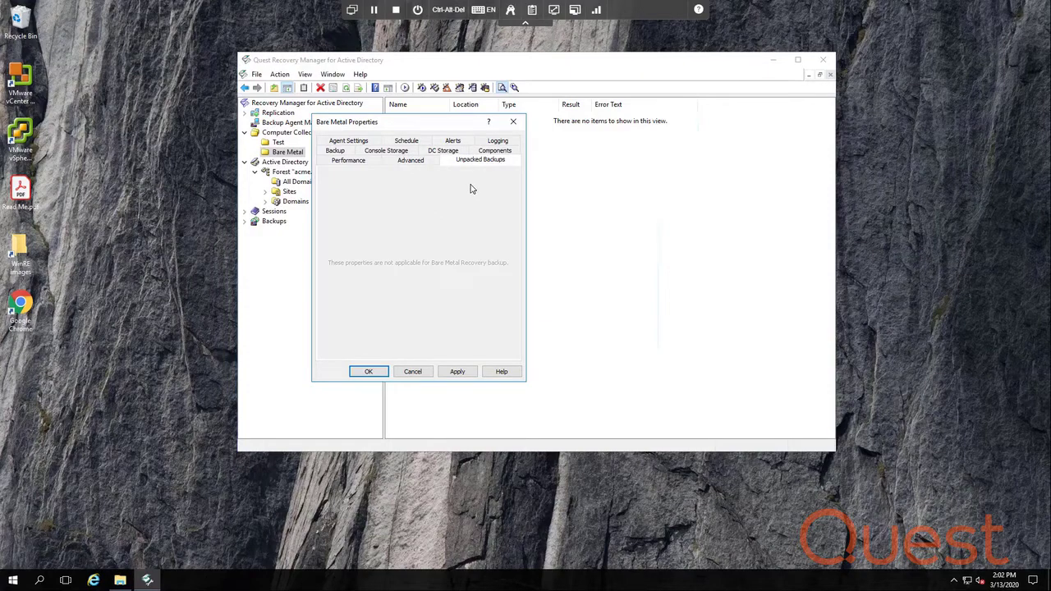
click(350, 162)
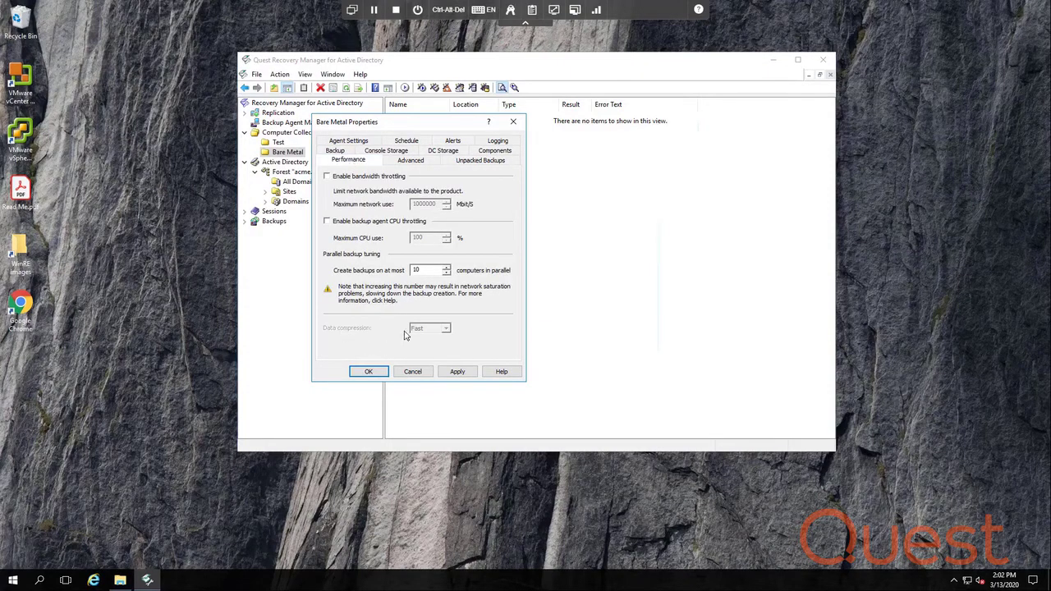
click(443, 151)
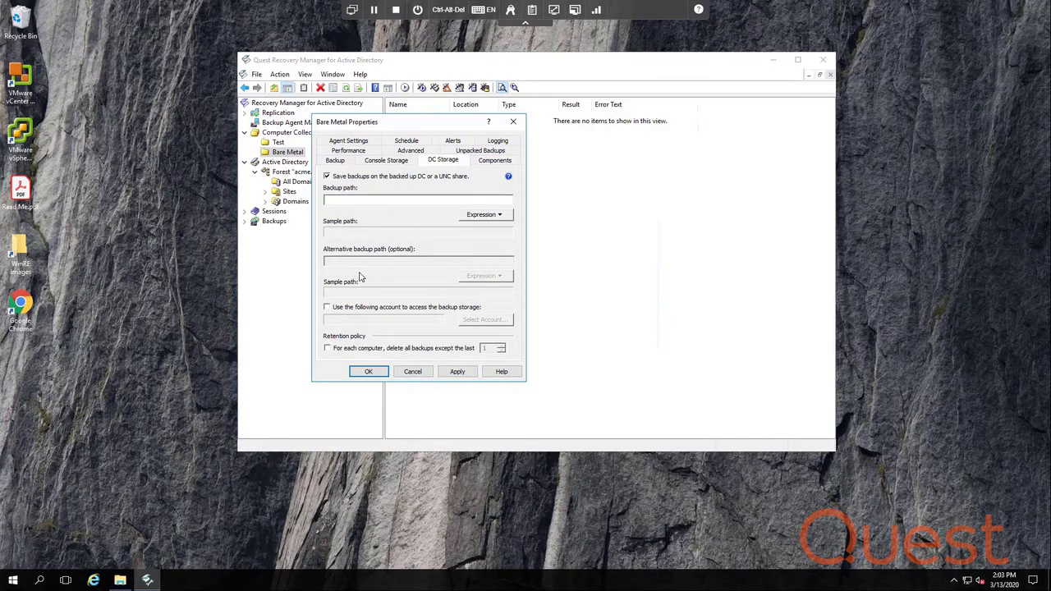
Set the backup path to \\10.1.1.42\wsb\%DOMAIN%\%COMPUTERNAME%\%DATETIME% and begin selecting the storage account
click(348, 199)
text(\\)
text(10.)
text(1.1)
text(.14)
text(\)
text(wsb)
click(484, 215)
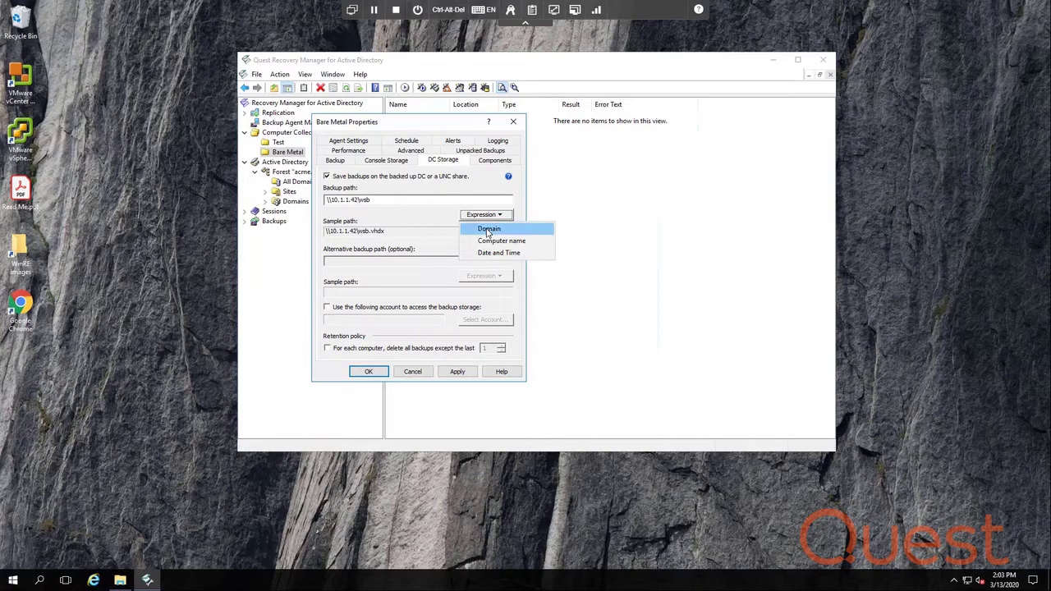
click(488, 230)
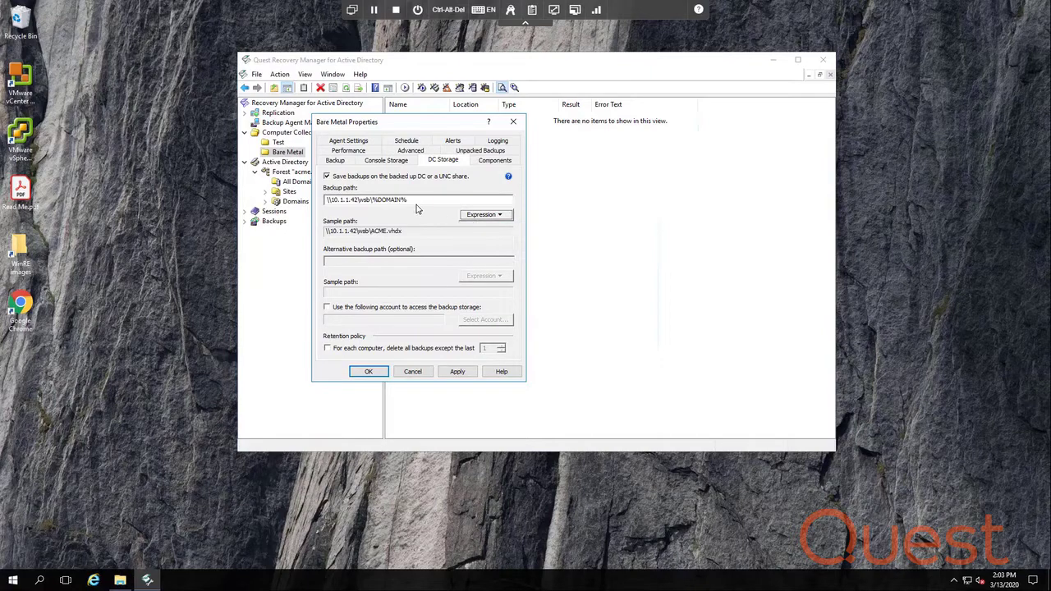
click(496, 217)
click(495, 242)
click(487, 216)
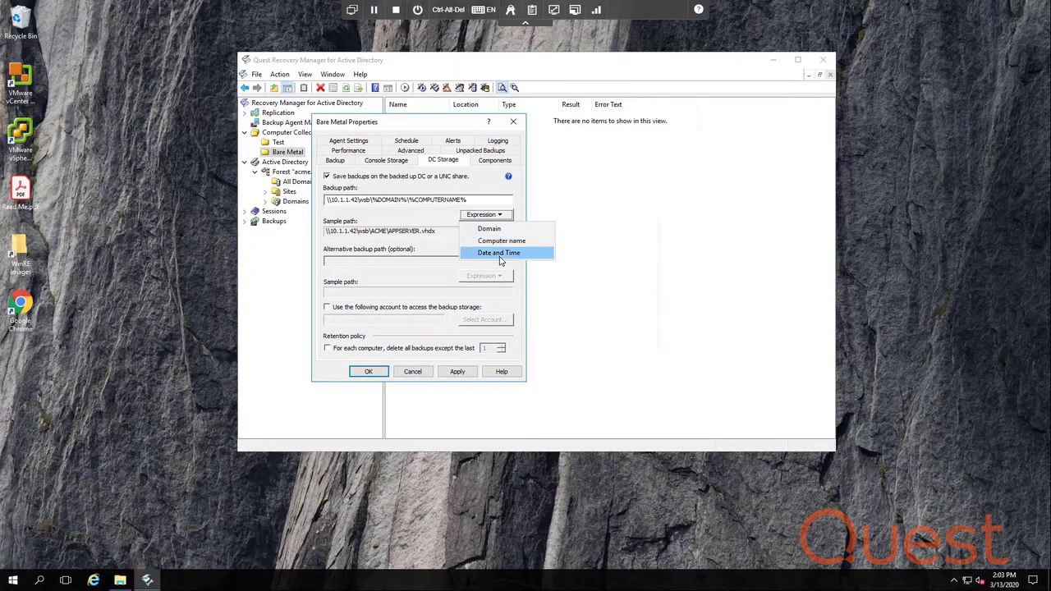
click(499, 254)
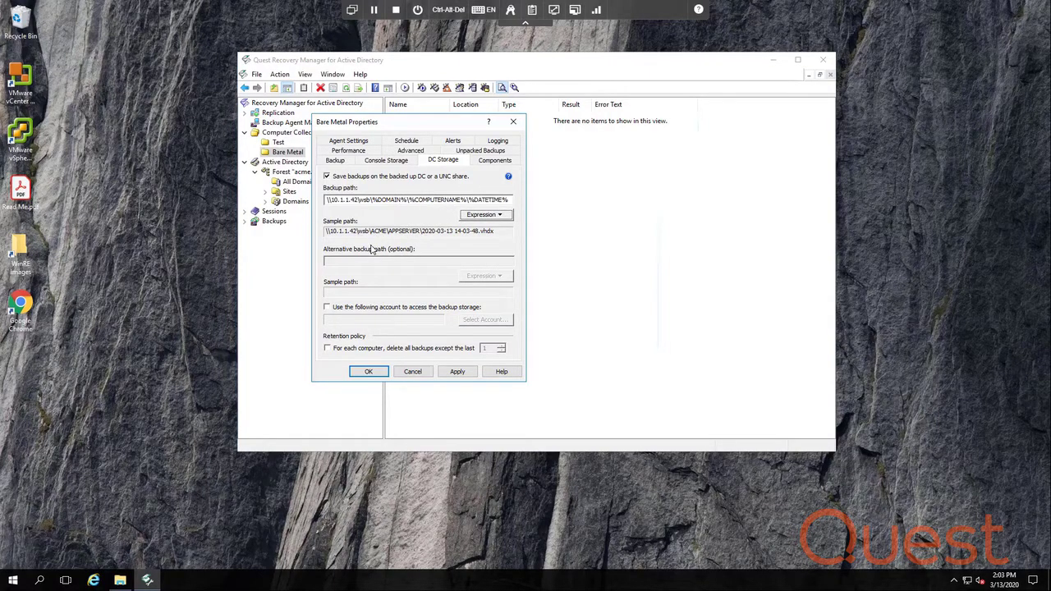
click(338, 306)
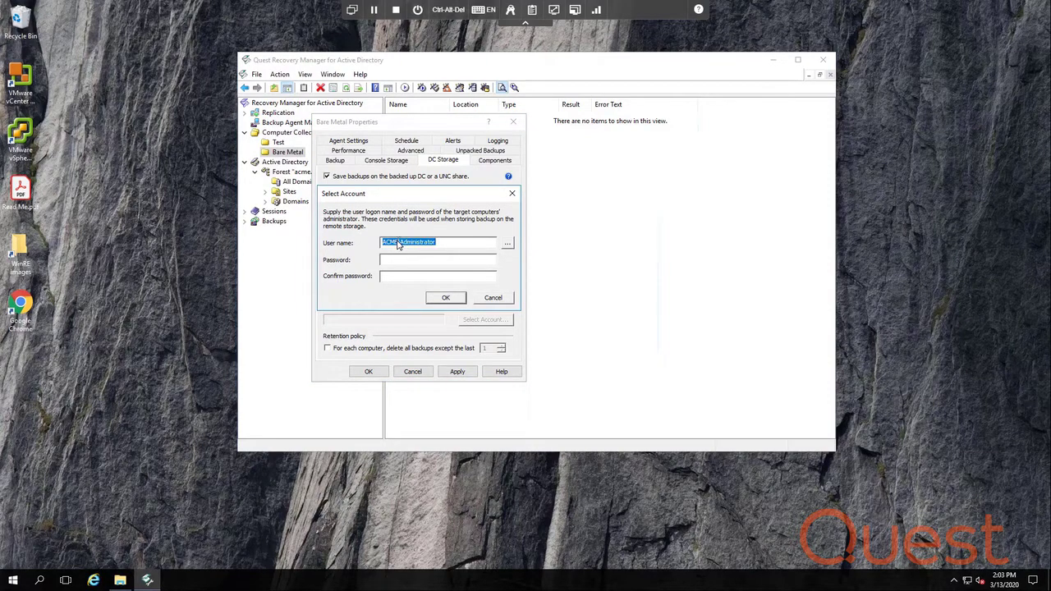
Enter the dedicated storage account and enable the backup retention policy
key(ctrl+shift+Left)
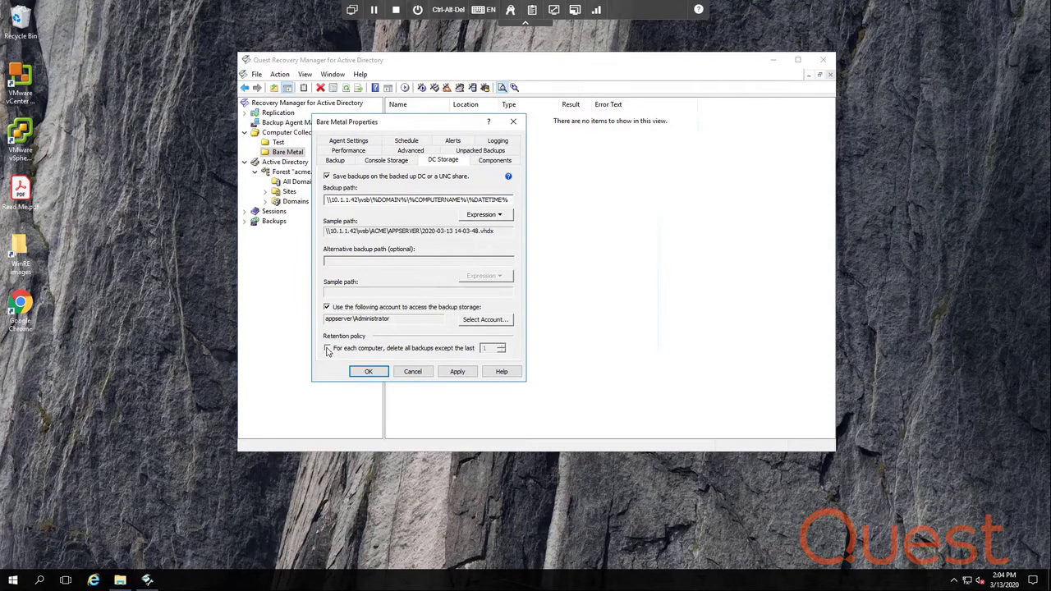
click(327, 348)
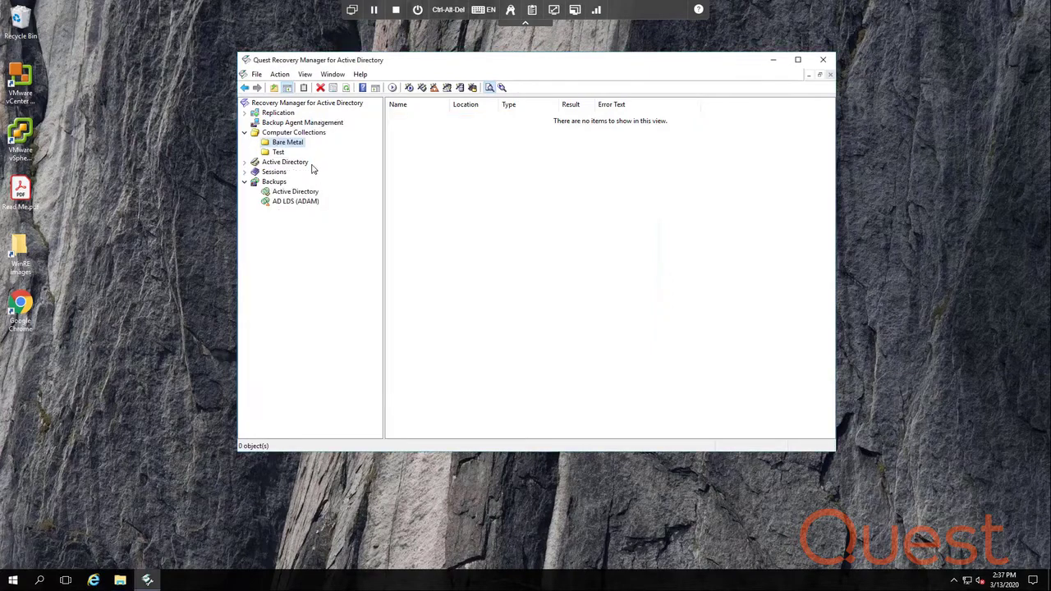
Run a backup of the Test collection and confirm both domain controllers reach Success
click(279, 153)
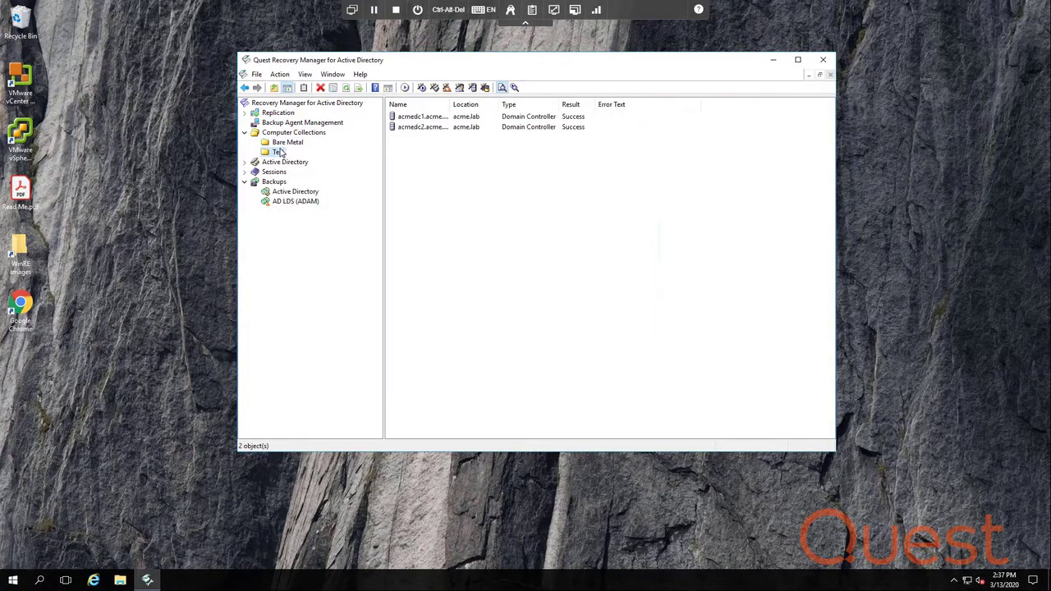
right_click(280, 154)
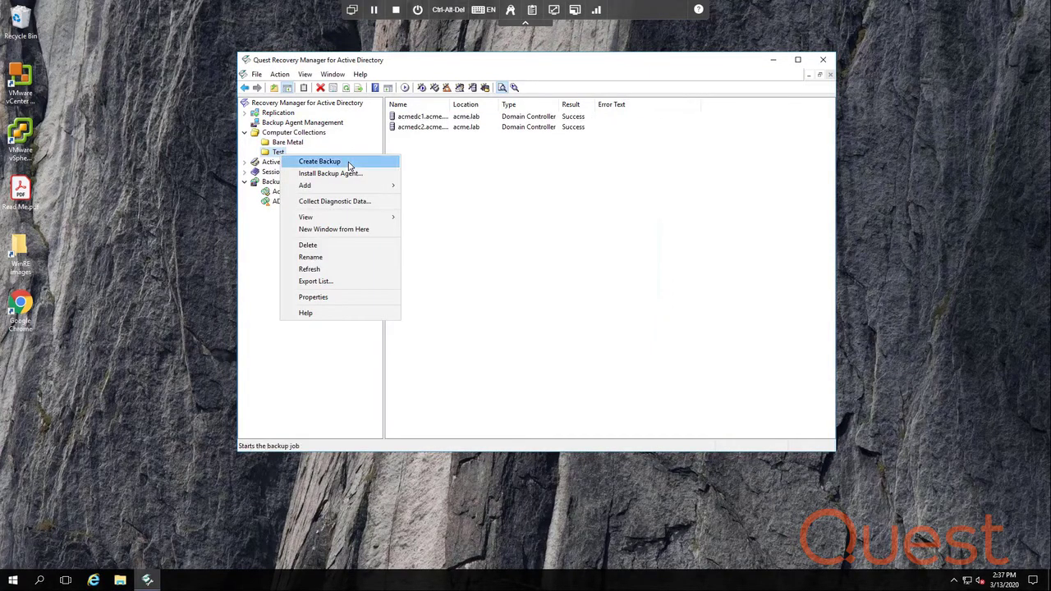
click(351, 163)
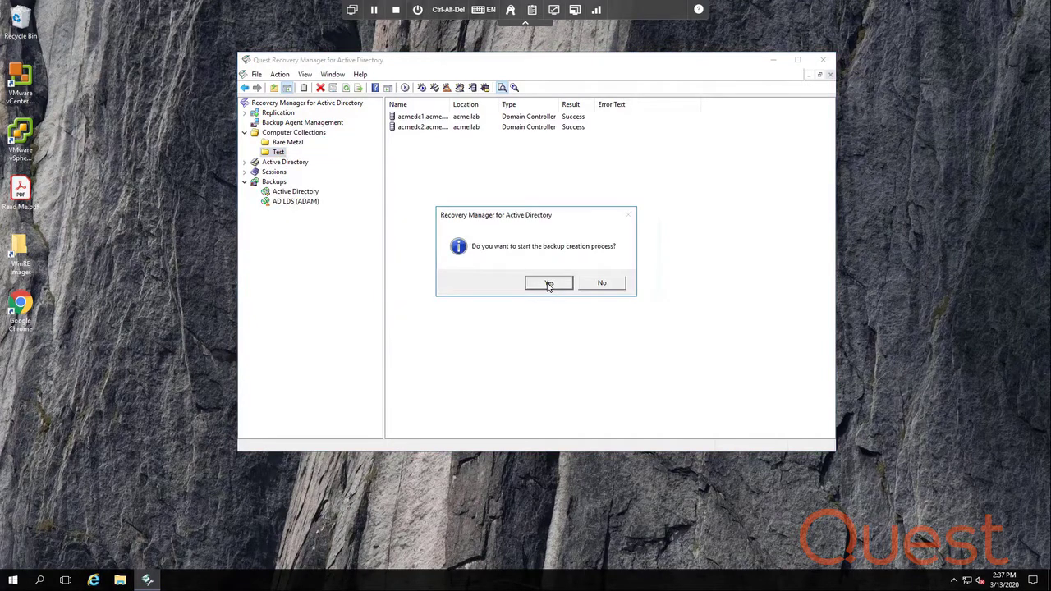
click(549, 284)
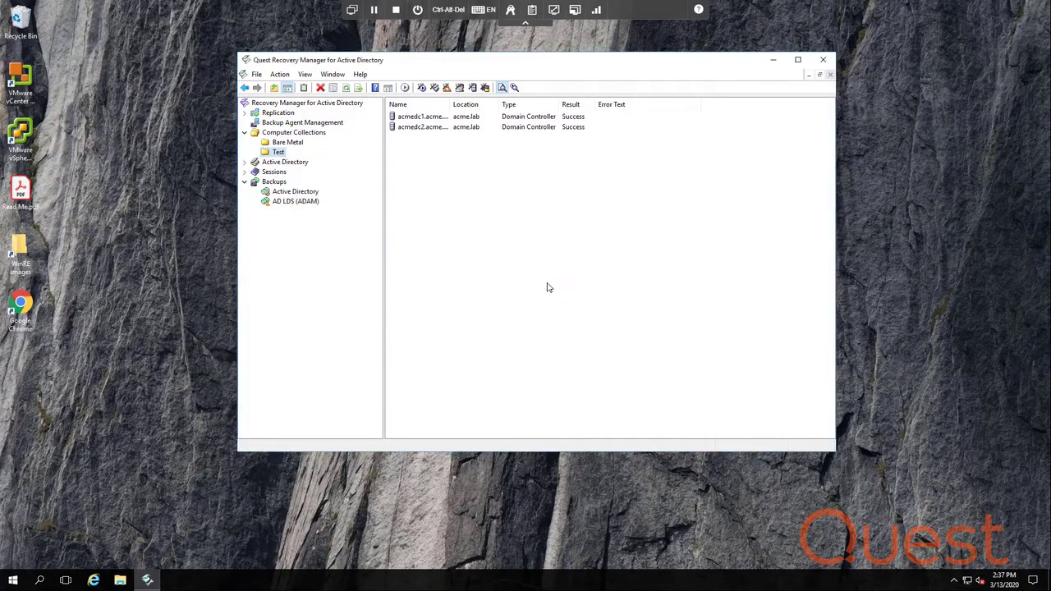
click(276, 171)
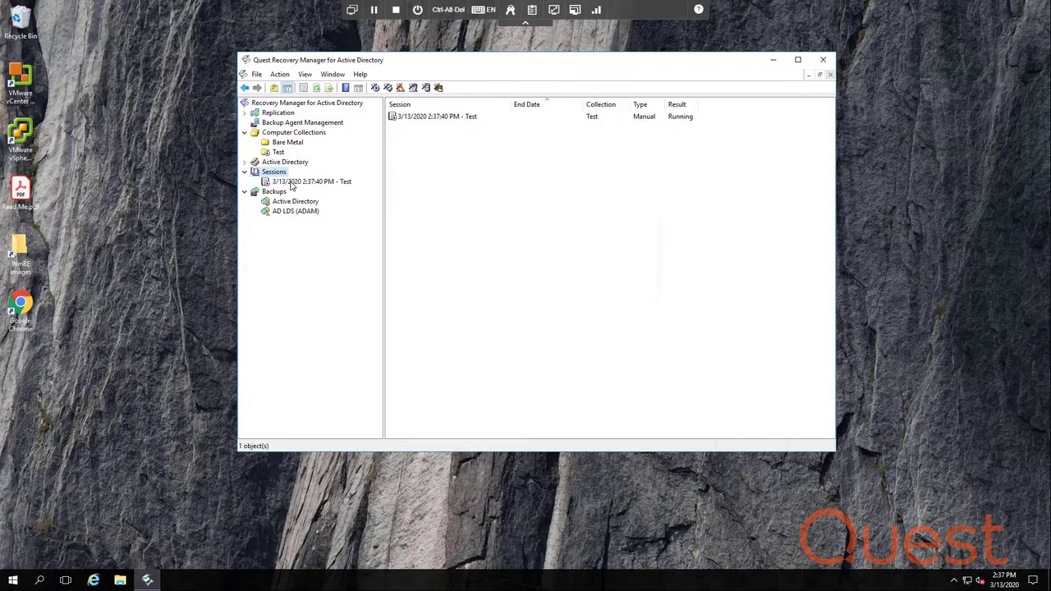
click(297, 181)
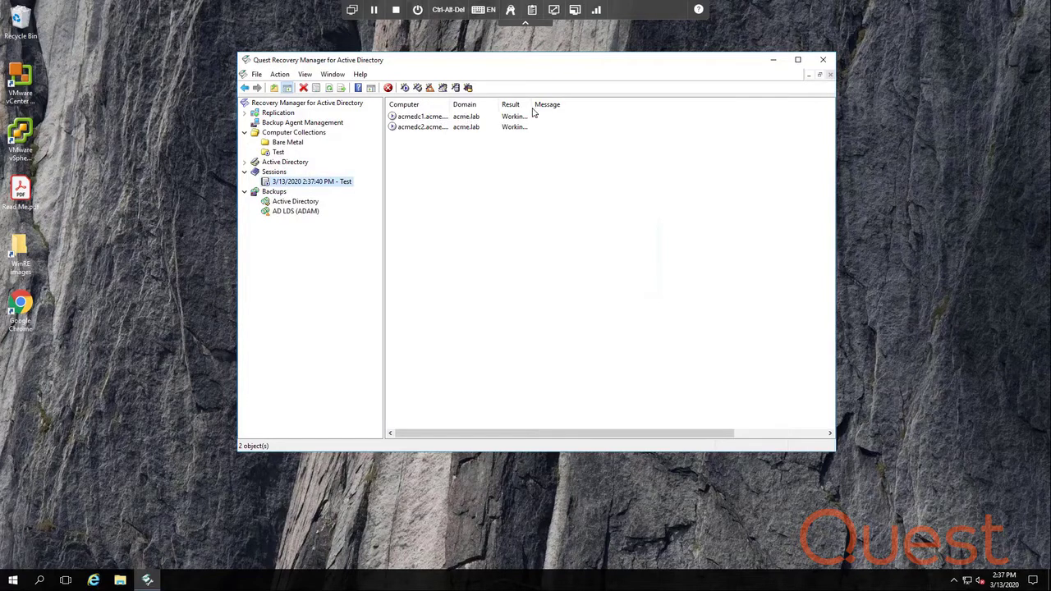
click(277, 153)
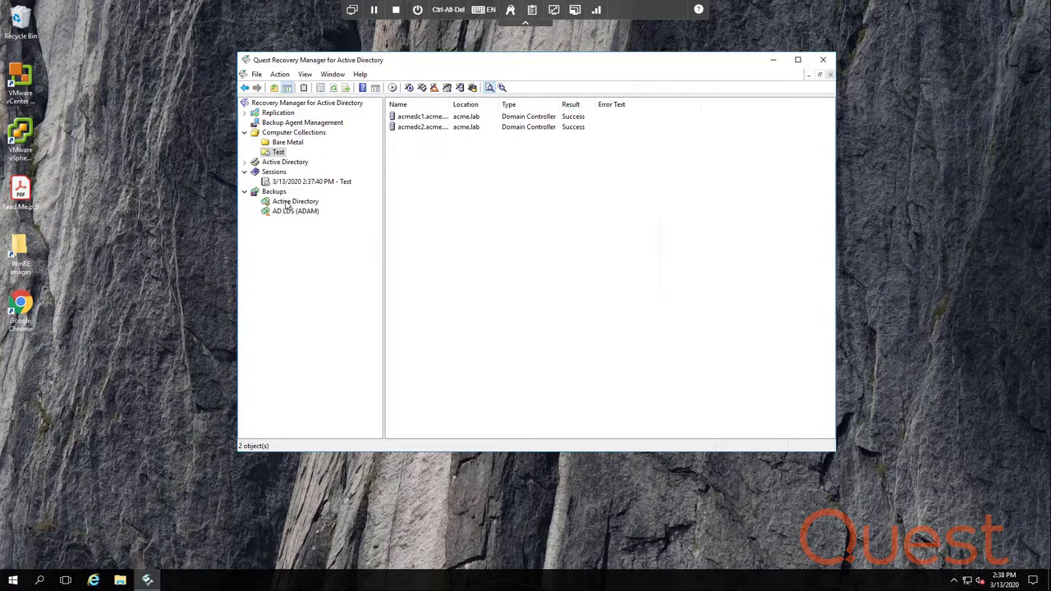
Show the registered Active Directory backups for acmedc1 and acmedc2 dated 3/13/2020
click(289, 203)
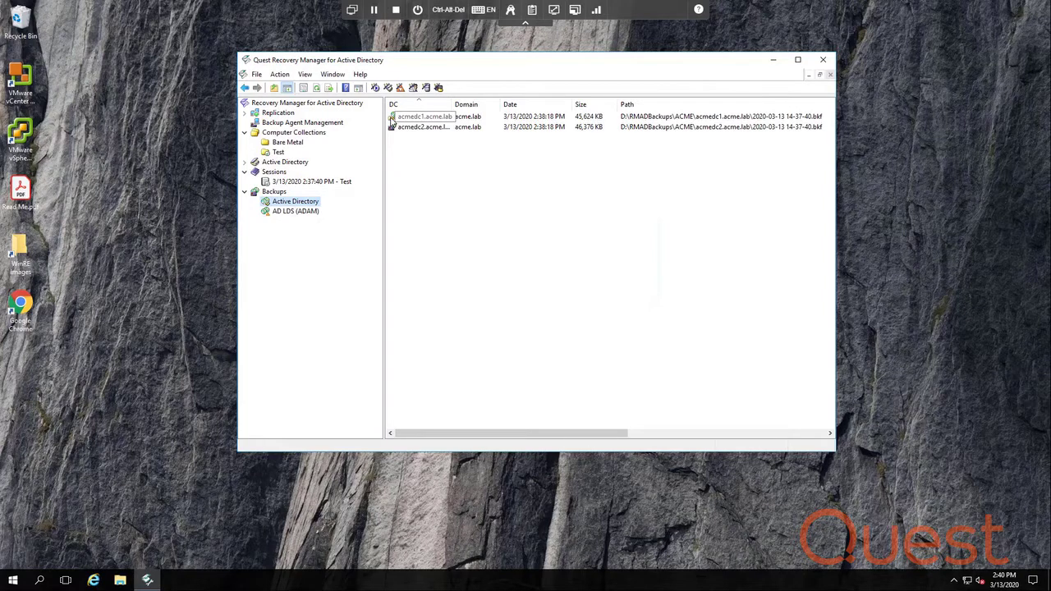
Delete the acmedc1 backup's unpacked components and confirm, leaving both backups registered
right_click(393, 121)
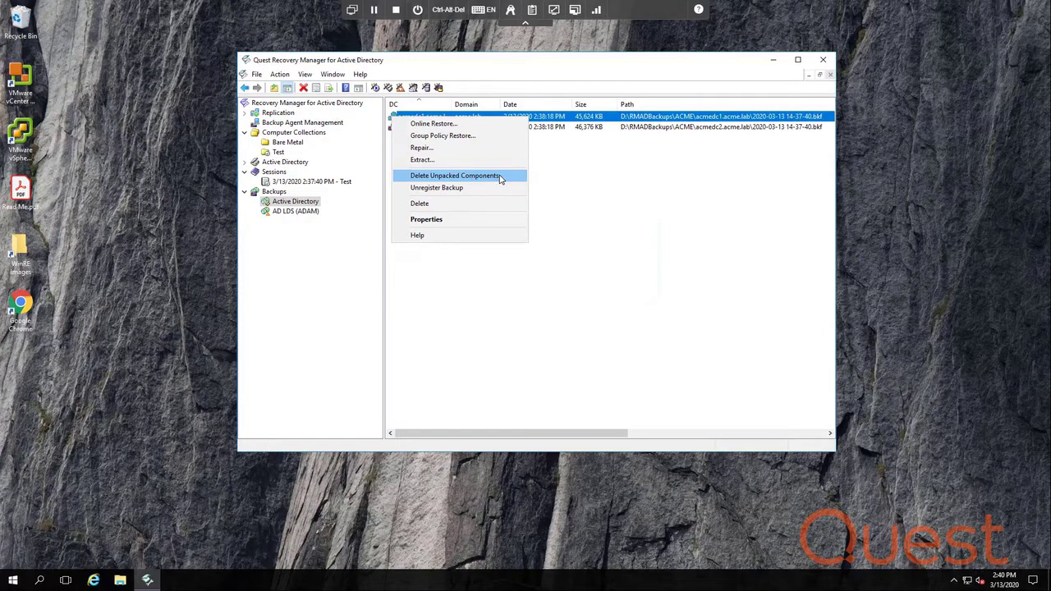
click(500, 178)
click(575, 284)
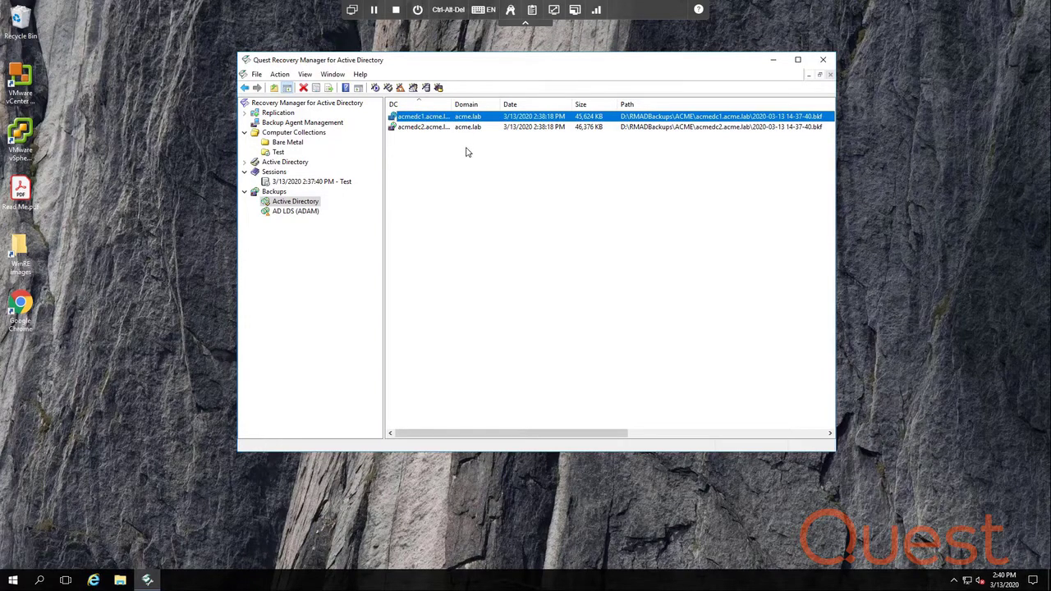
Delete both selected domain controller backups and confirm, emptying the backups list
shift+click(413, 128)
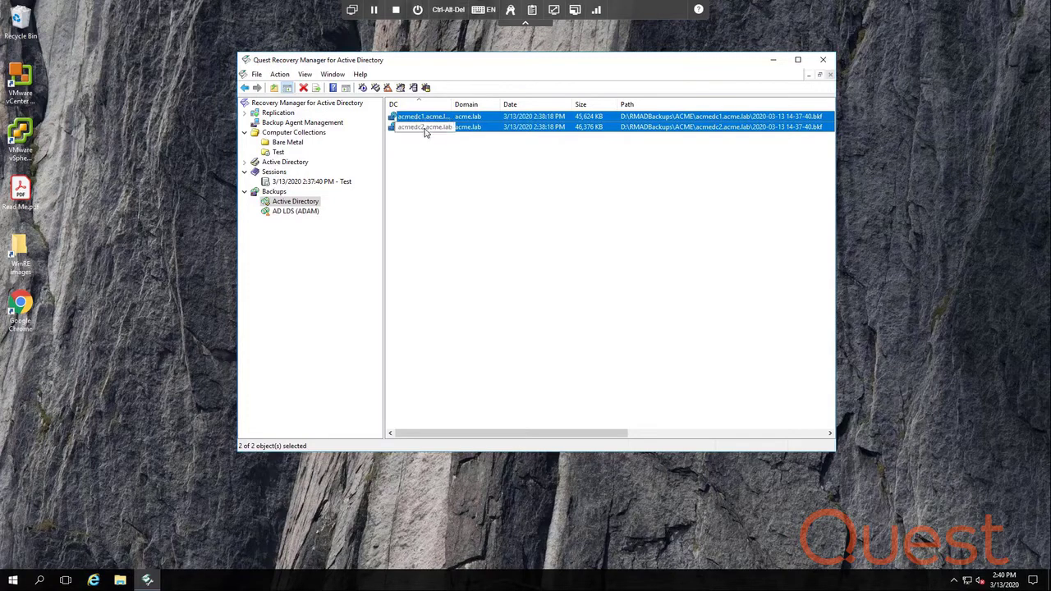
right_click(430, 119)
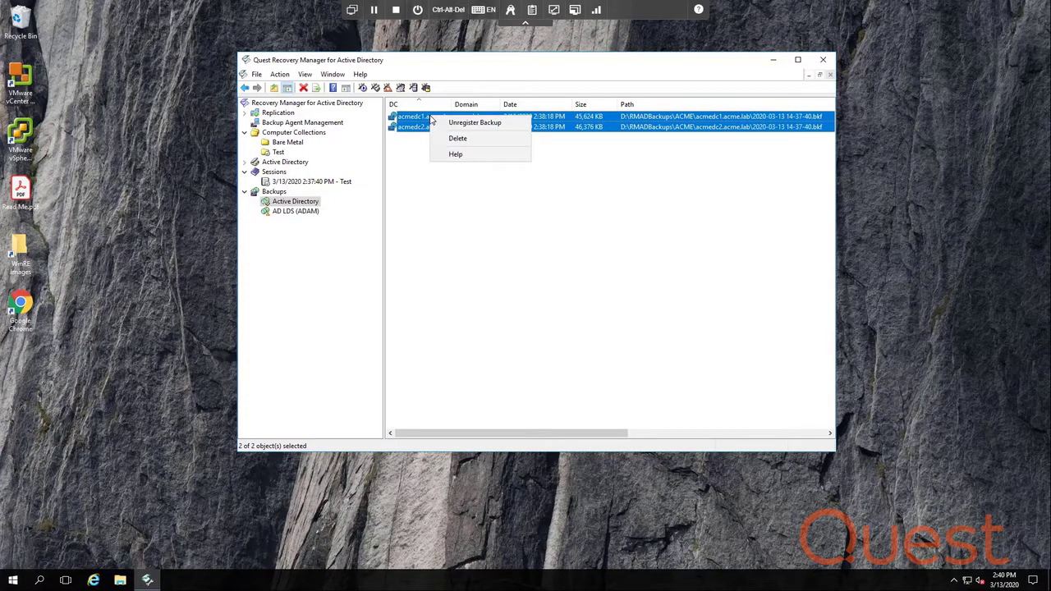
click(468, 138)
click(561, 287)
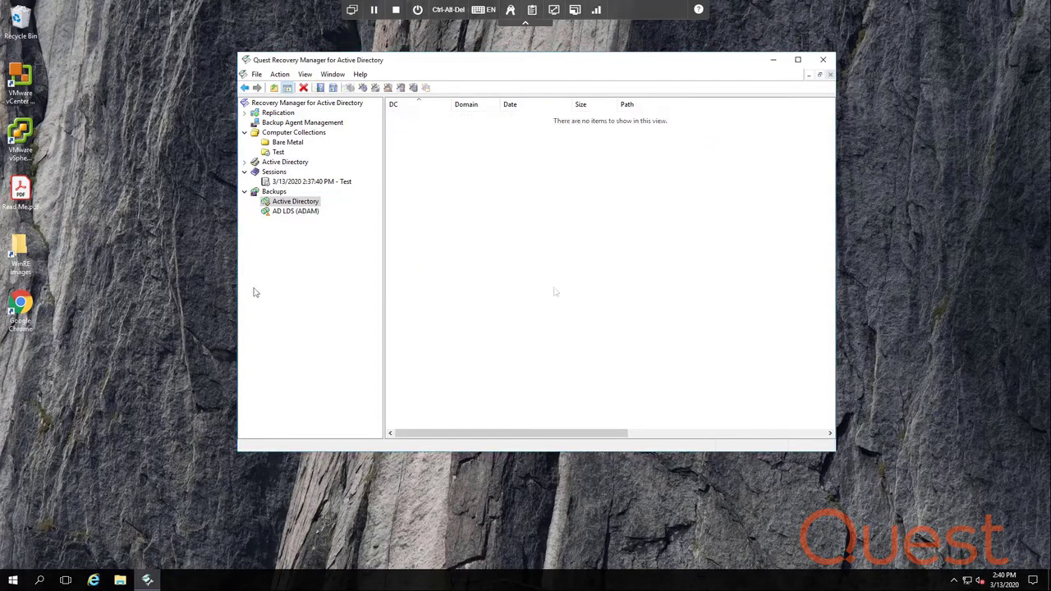